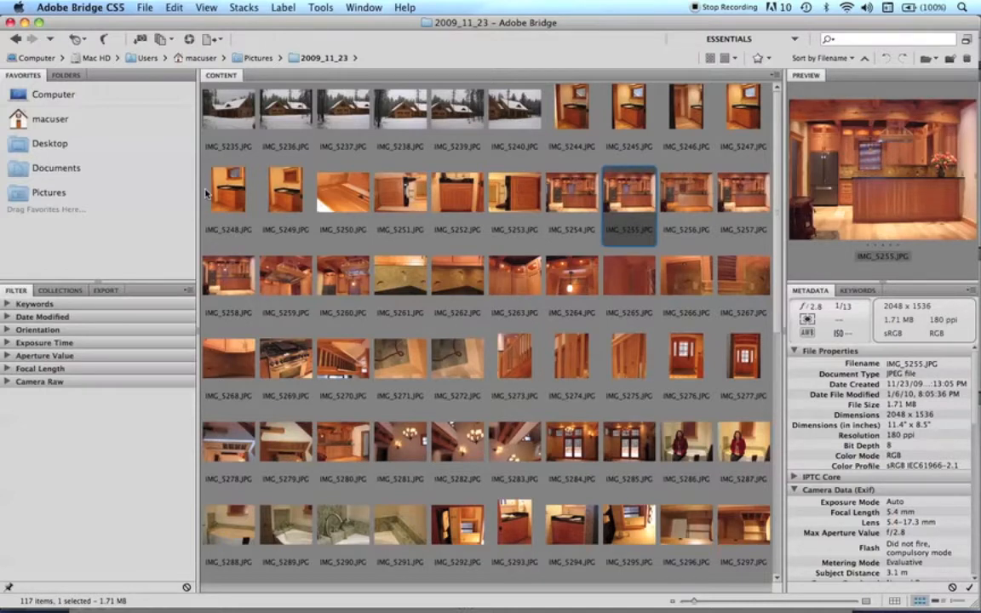
Preview IMG_5248.JPG and examine the available workspaces, sort orders and rating filter options.
click(205, 194)
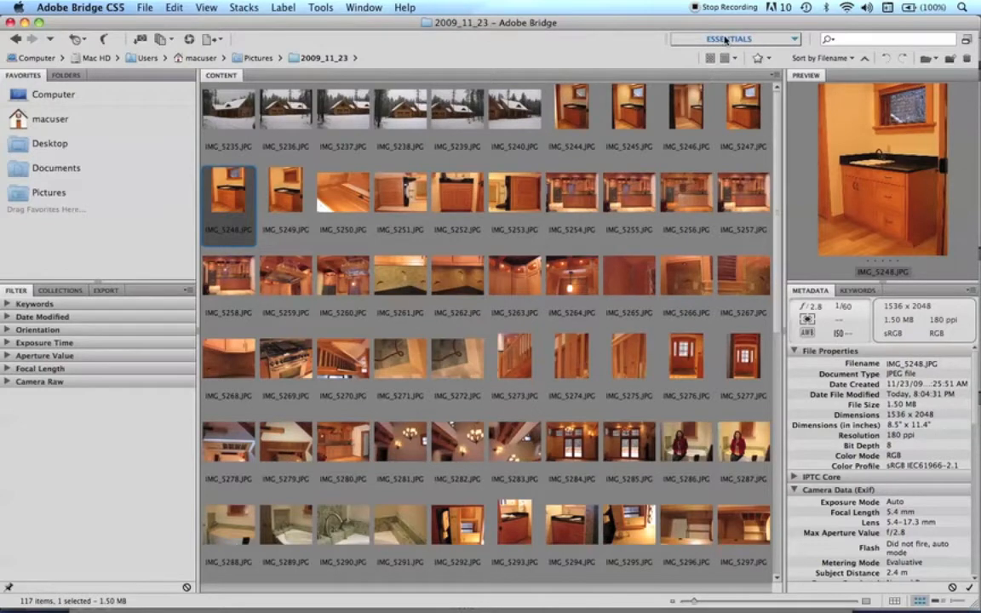
click(796, 40)
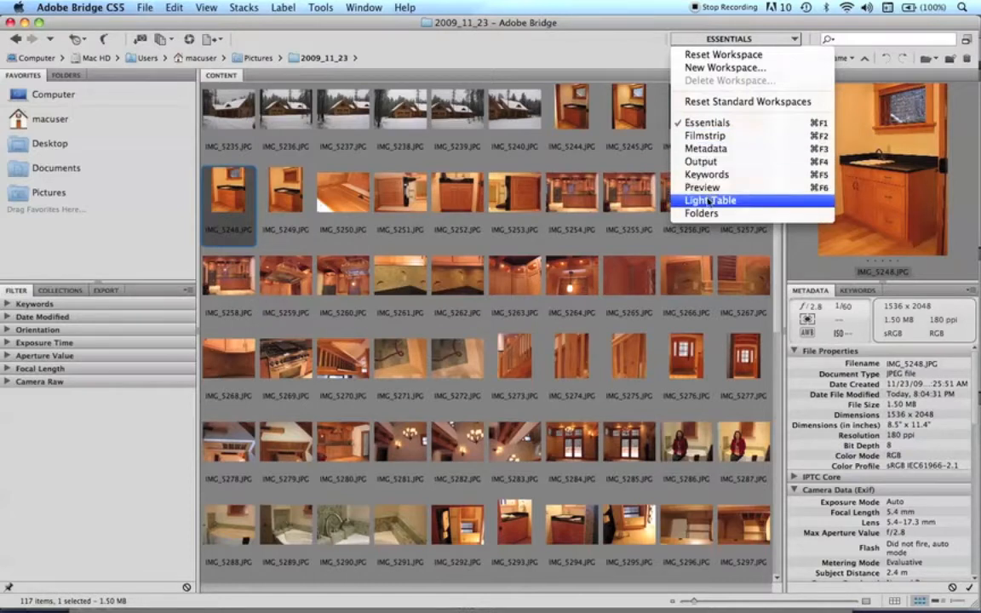
click(643, 53)
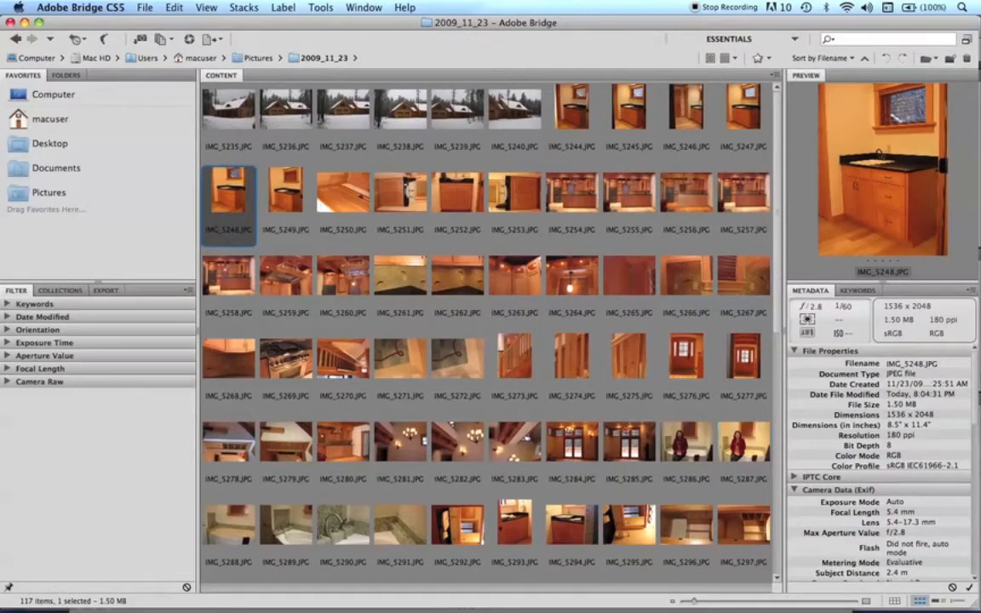
click(820, 59)
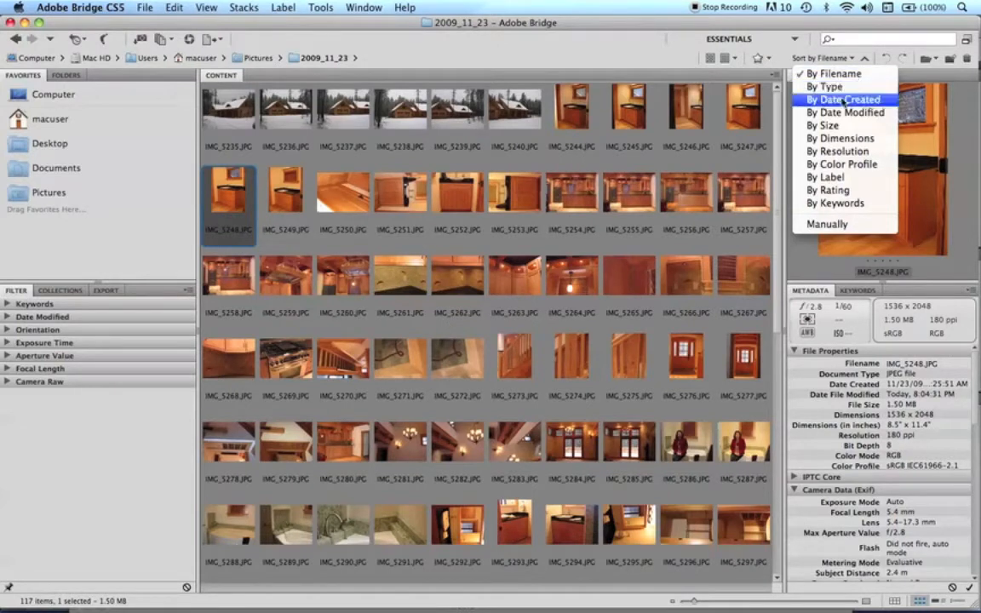
click(770, 41)
click(766, 60)
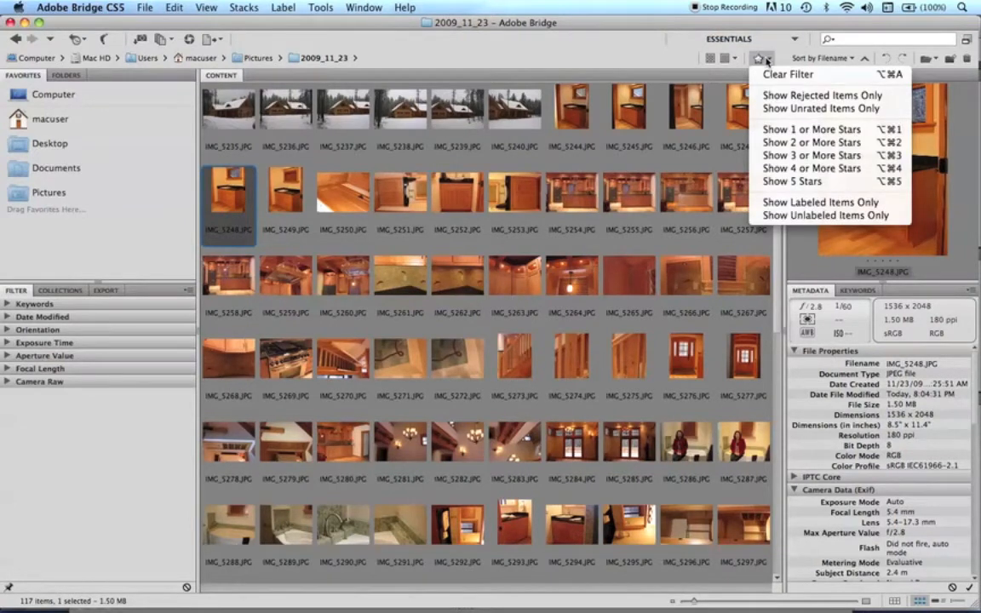
click(408, 48)
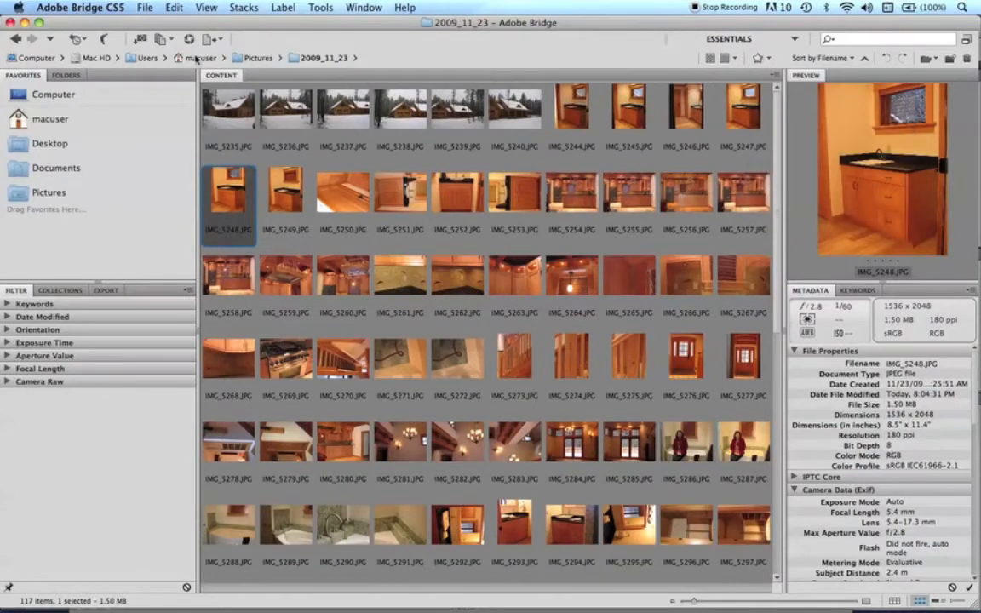
Check which panels are enabled and show the folder tree instead of the favorites.
click(366, 7)
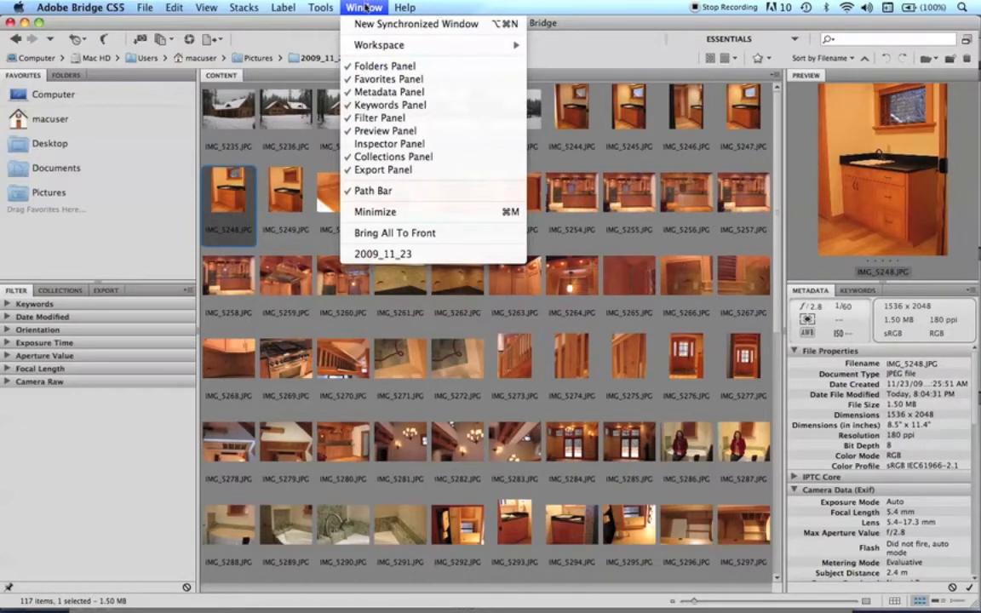
mouse_move(364, 45)
click(61, 76)
click(60, 76)
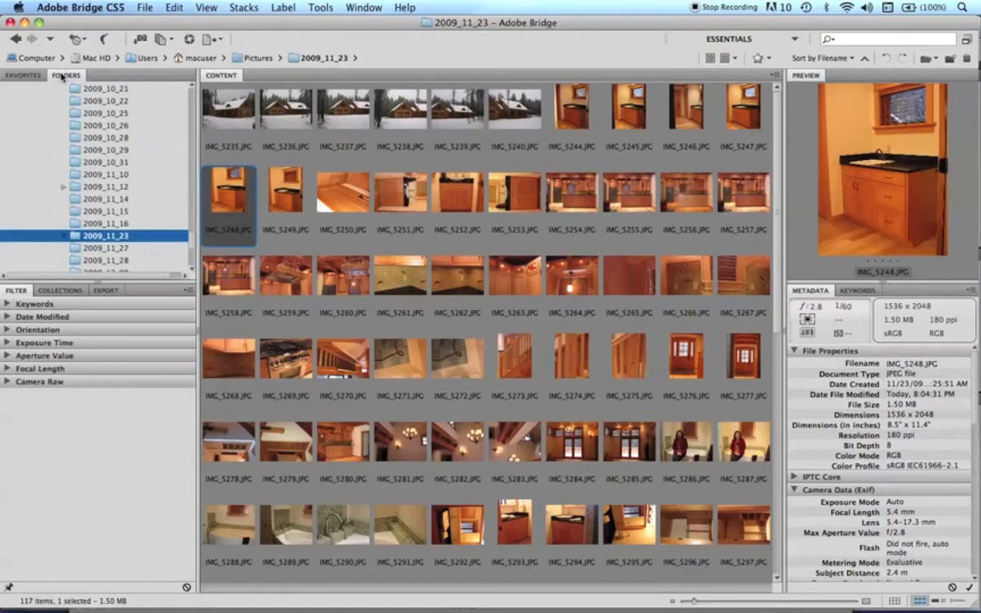
Expand the Keywords filter category and show the saved collections.
click(7, 304)
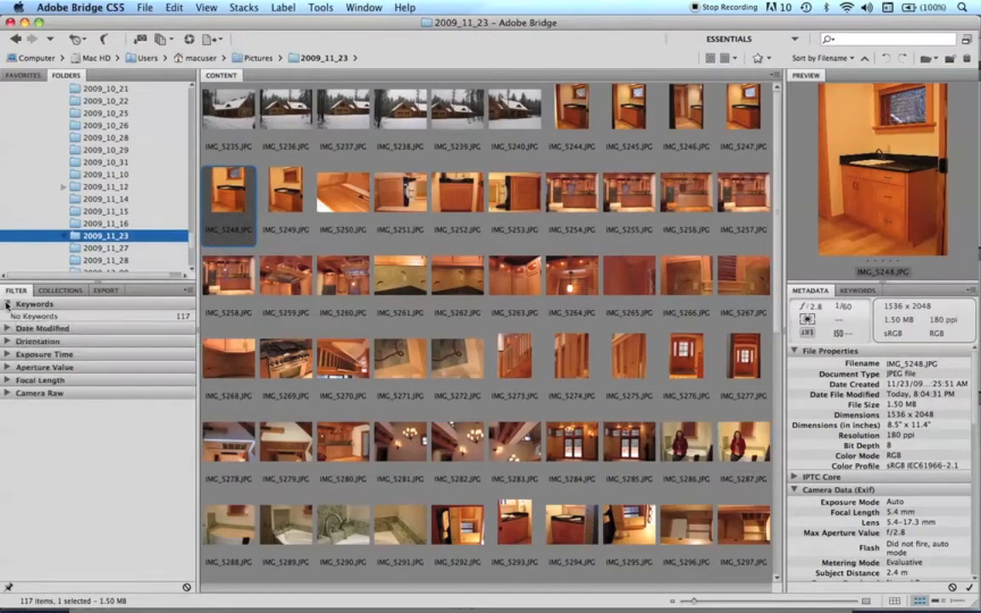
click(65, 291)
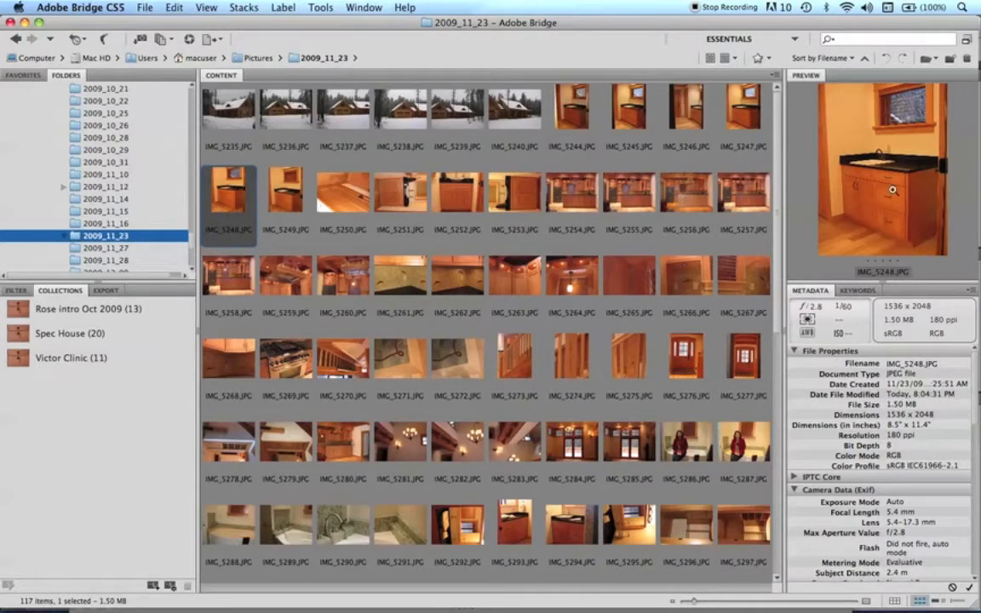
Preview IMG_5246.JPG, enlarge the preview area in both directions and narrow the folders and collections column.
click(701, 141)
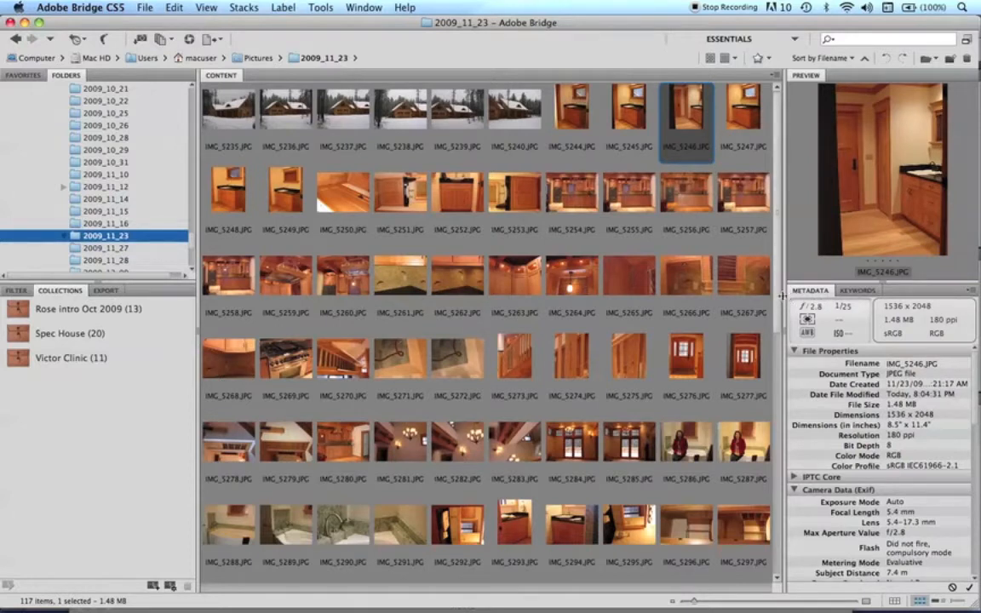
drag(784, 295, 656, 304)
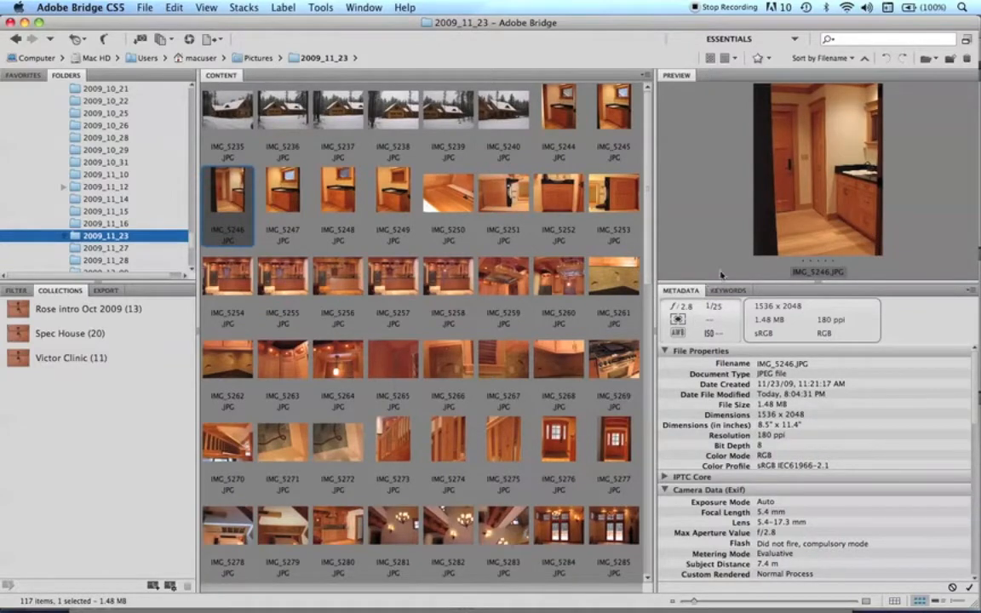
drag(725, 282, 691, 484)
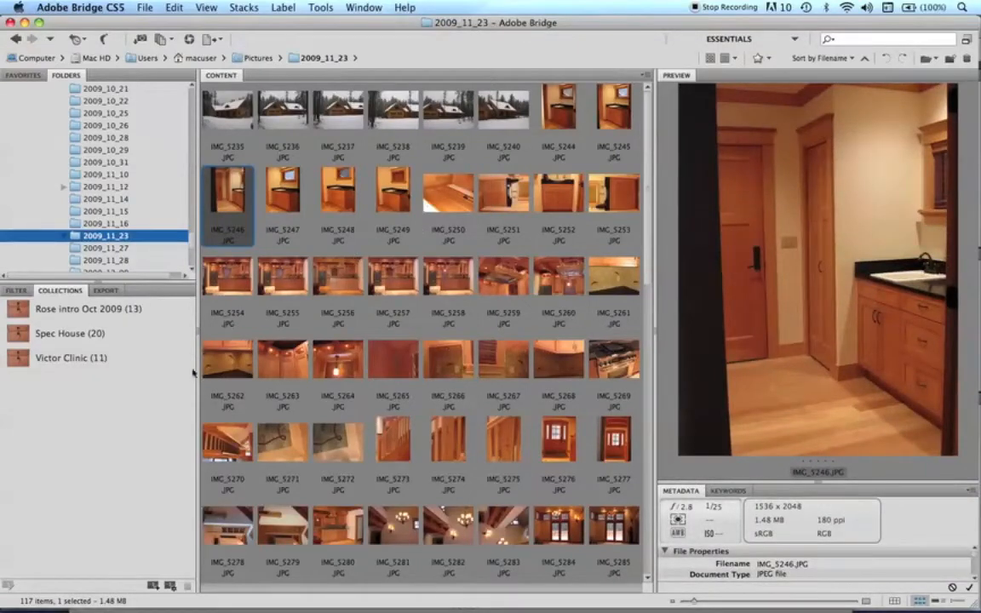
drag(198, 328, 89, 315)
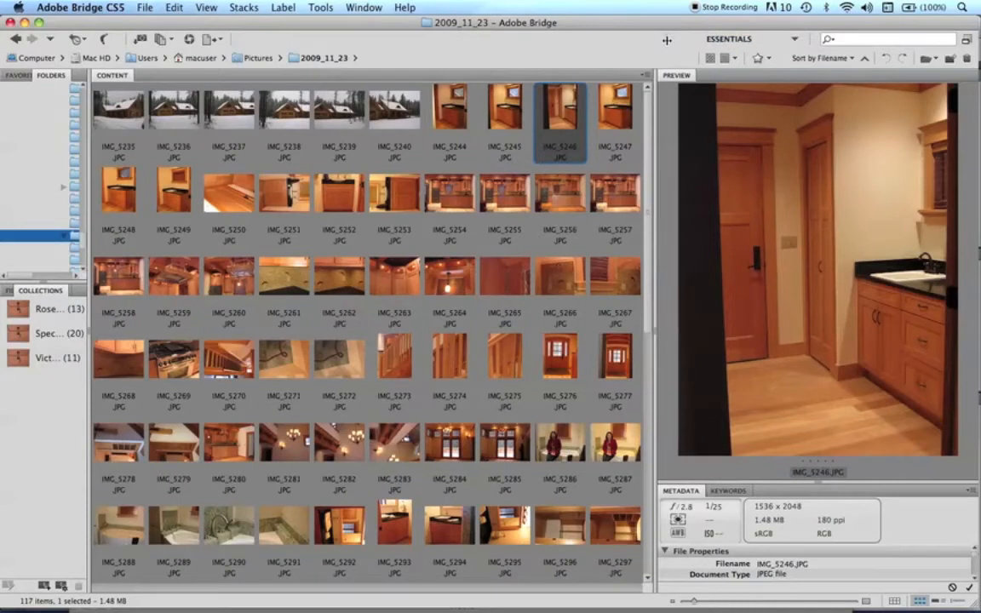
Widen the workspace switcher to show all workspace names from Essentials to Folders, keeping Essentials active.
drag(666, 39, 362, 43)
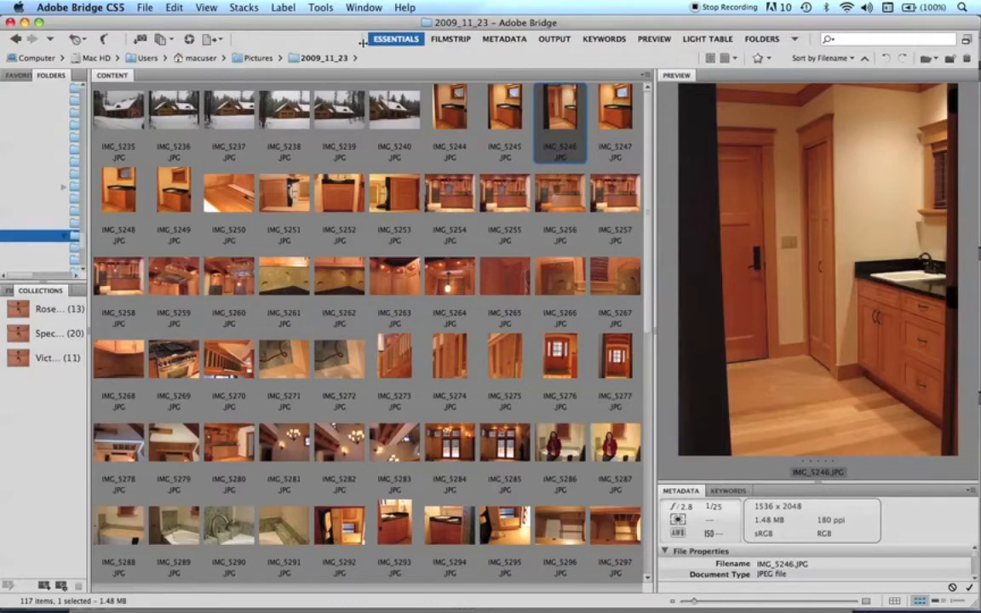
drag(361, 43, 363, 42)
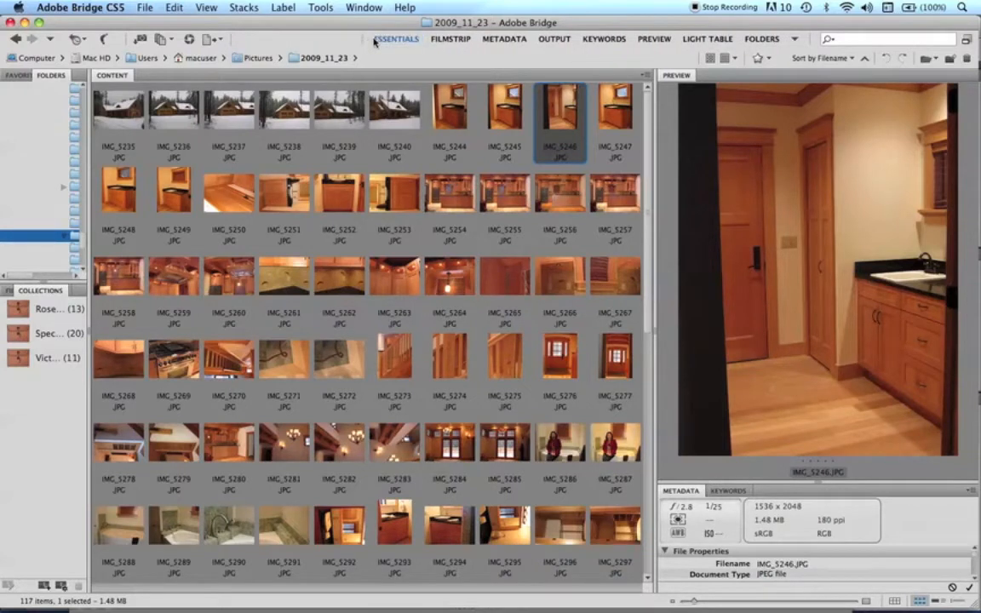
click(375, 40)
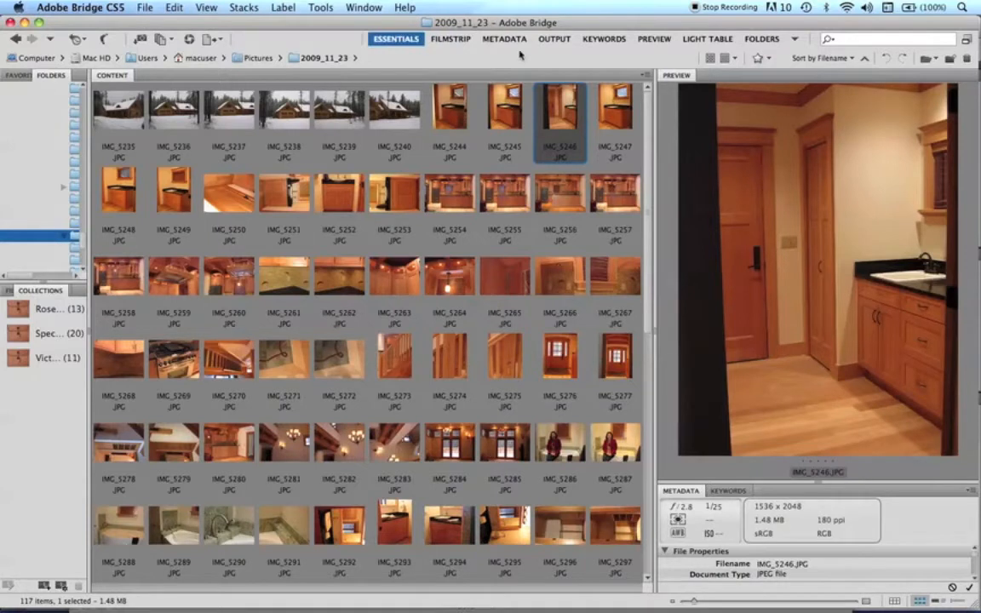
Reset the Essentials workspace to its default panel layout.
mouse_move(547, 99)
click(796, 39)
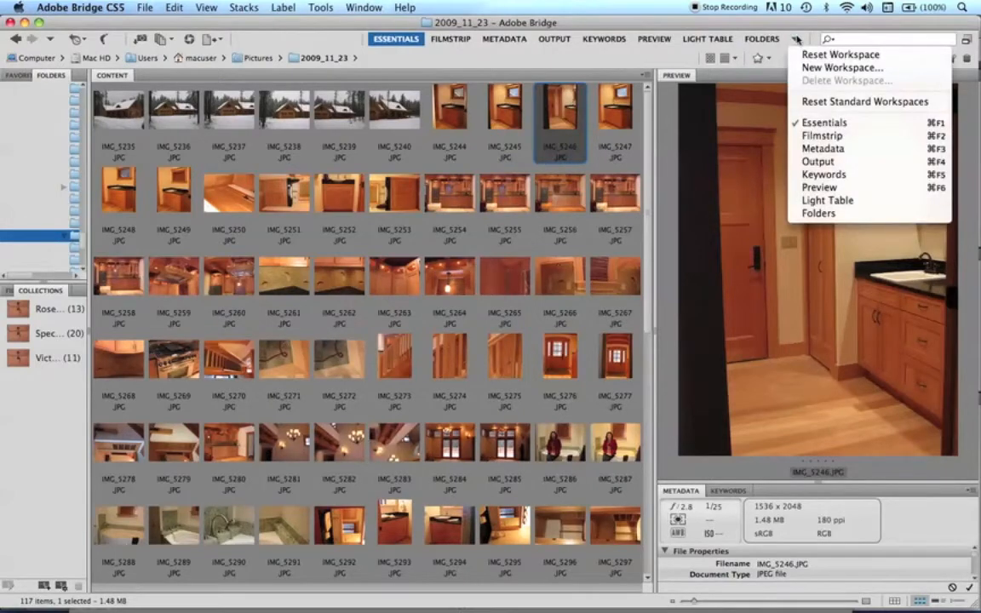
click(805, 56)
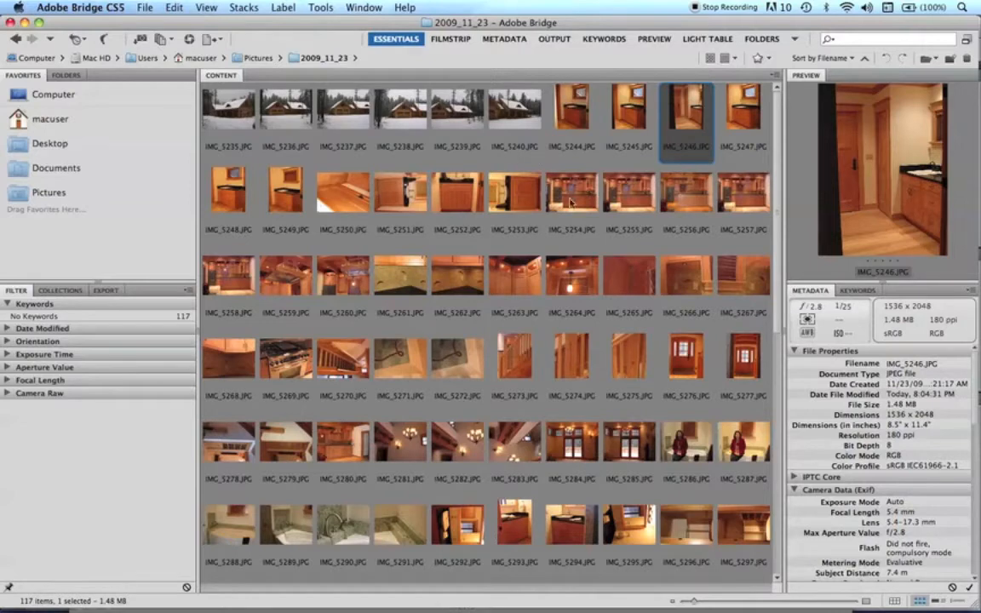
Switch to the Filmstrip workspace and browse the photos from IMG_5235.JPG forward, then back to IMG_5246.JPG.
click(450, 39)
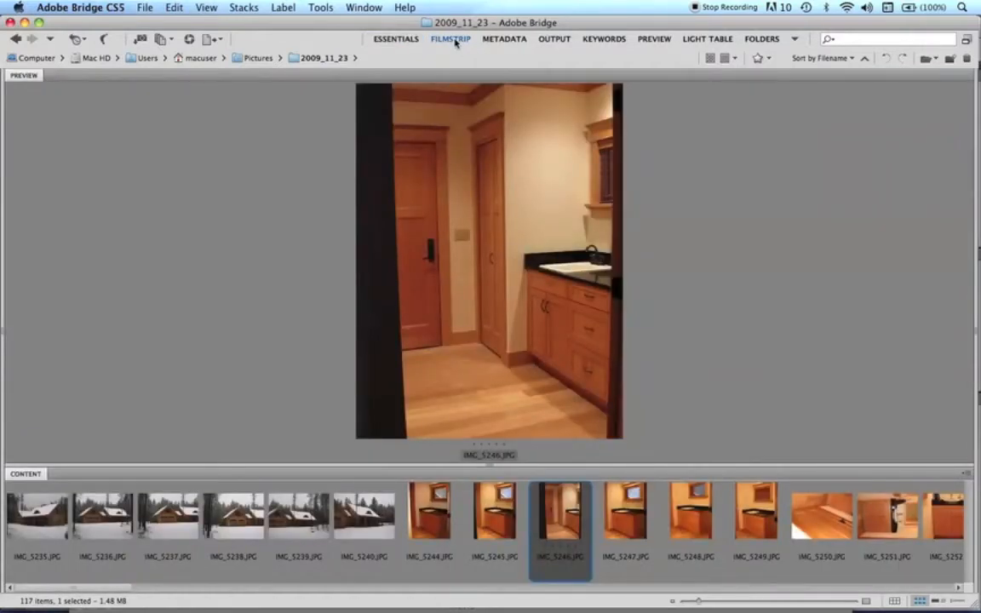
click(48, 525)
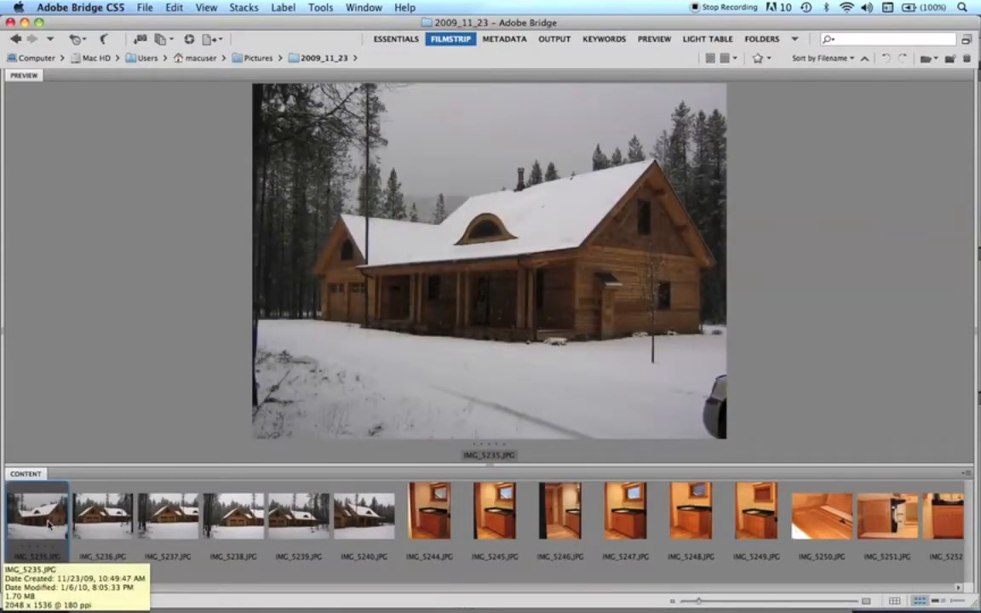
key(Right)
key(Right)
key(Right)
key(Right)
key(Right)
key(Right)
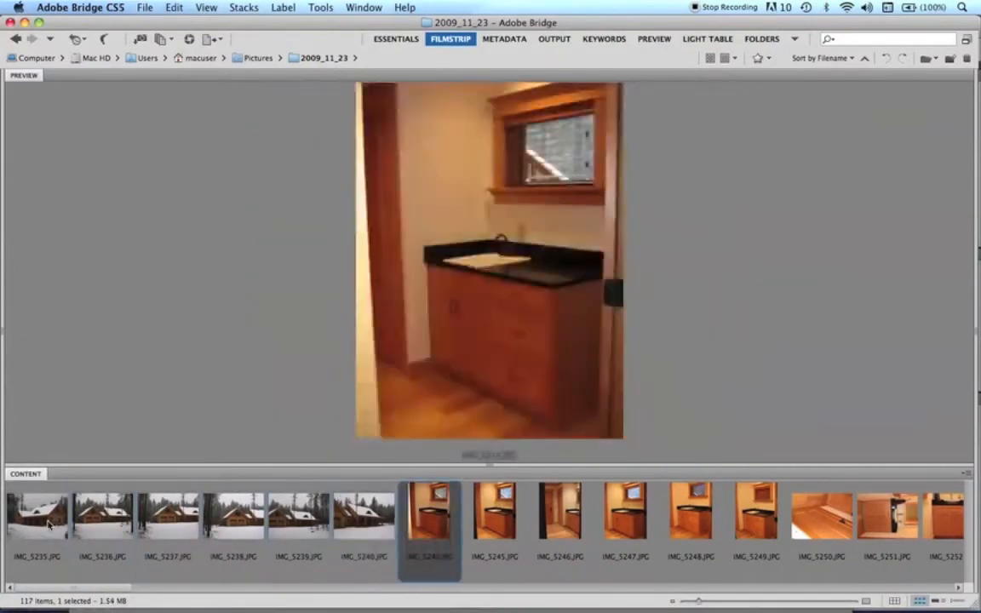
key(Right)
key(Right)
key(Right)
key(Right)
key(Right)
key(Right)
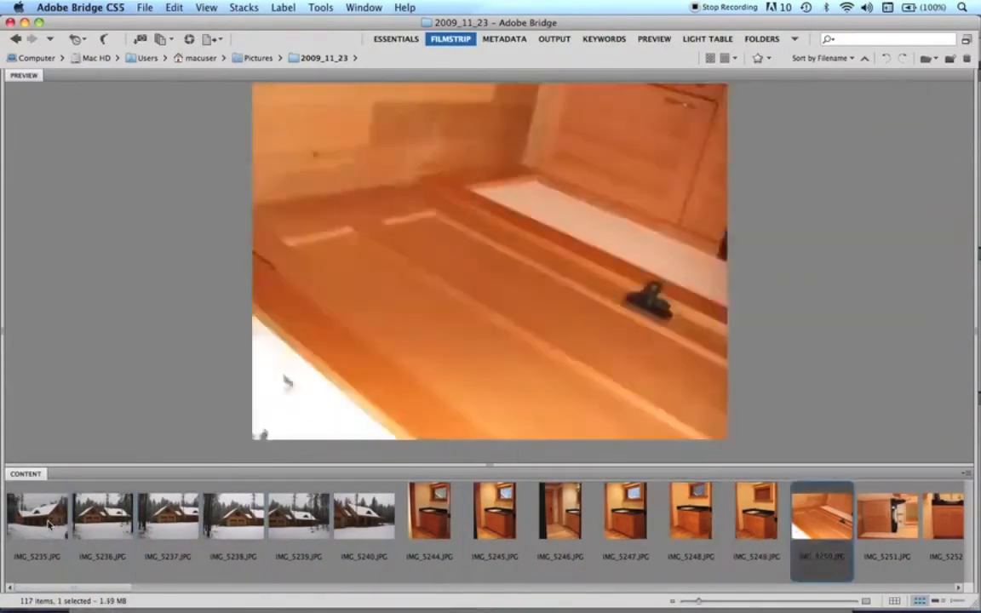
key(Right)
key(Right)
key(Left)
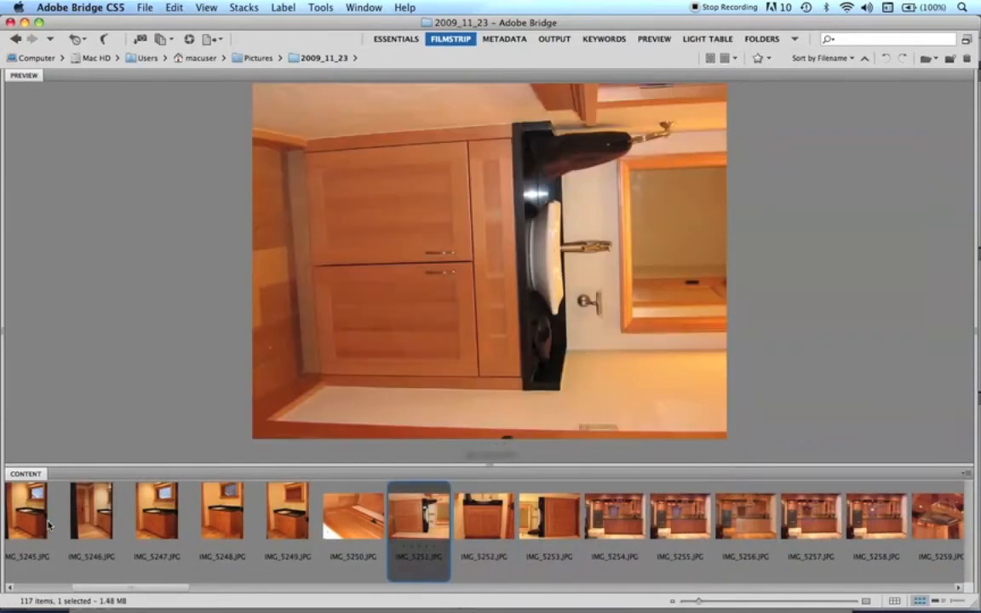
key(Left)
key(Left)
key(Left)
key(Left)
key(Left)
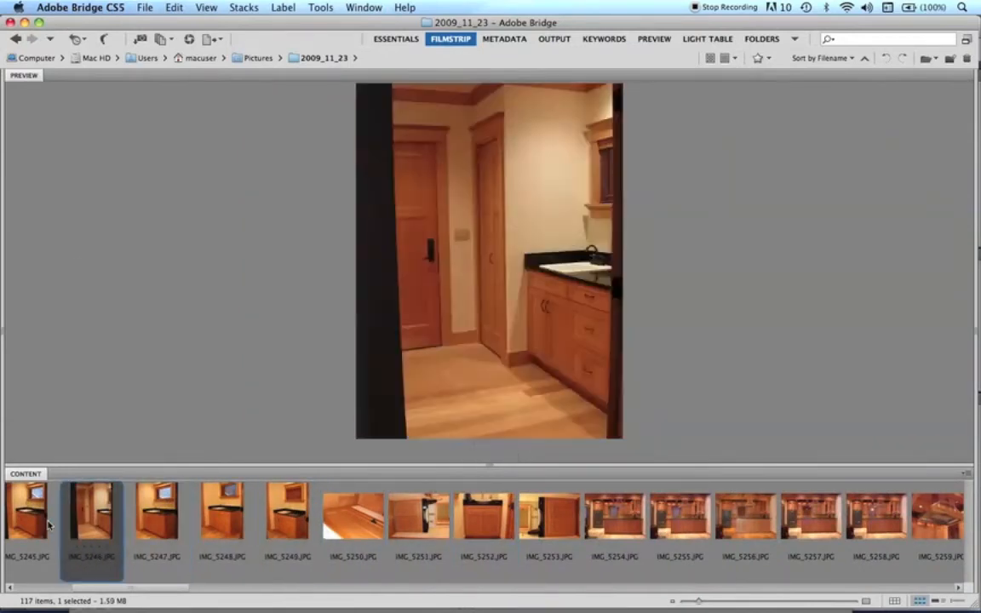
View the Metadata and Output workspaces and examine the PDF output templates, leaving 2*2 Cells selected.
click(504, 39)
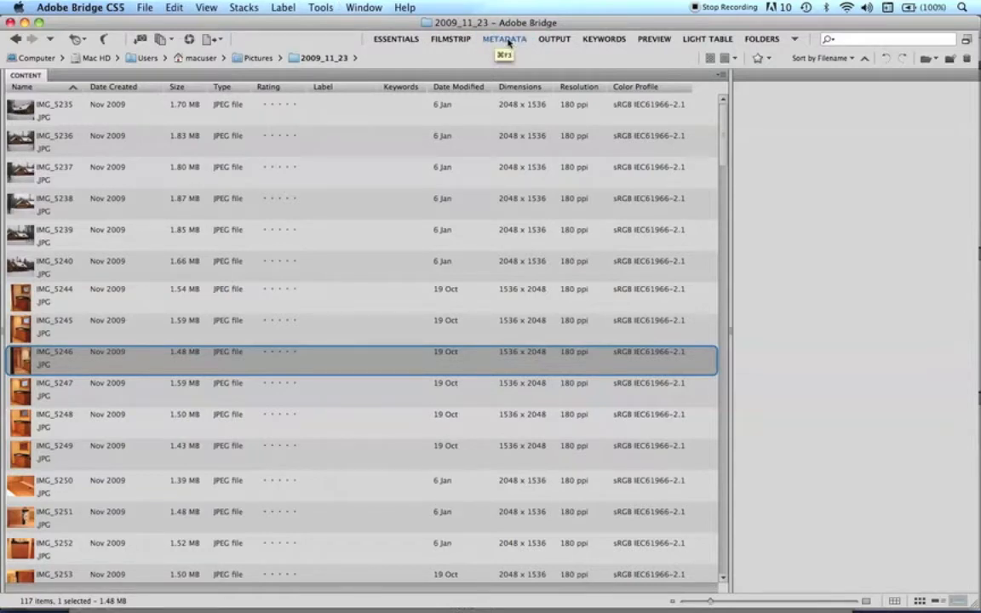
click(552, 40)
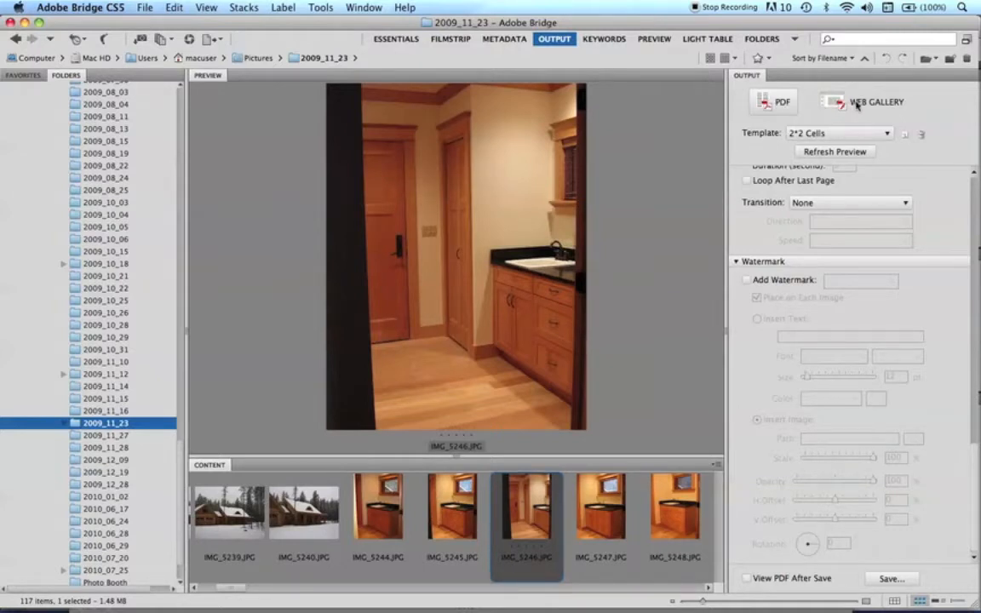
click(884, 135)
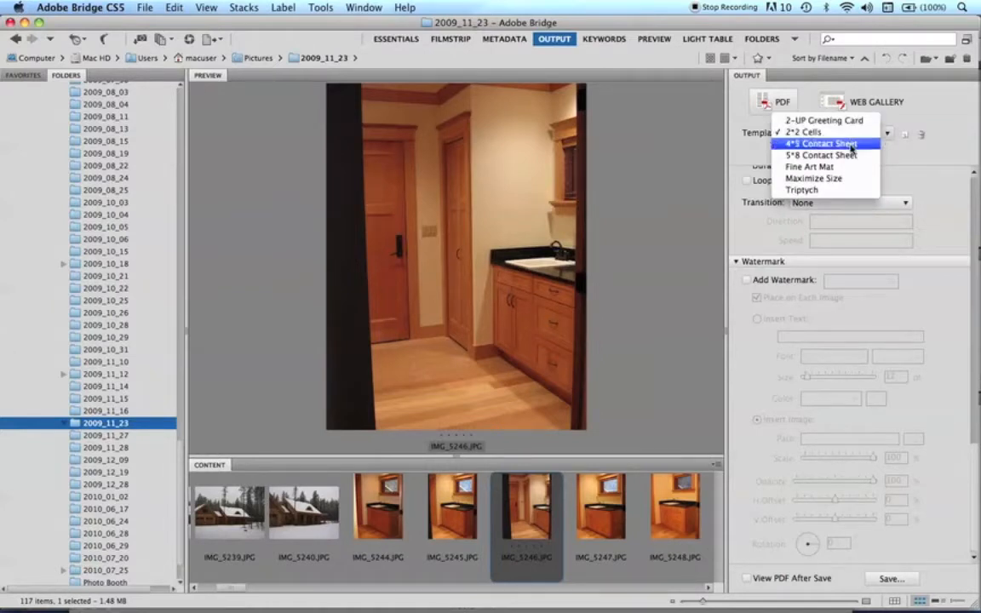
click(531, 87)
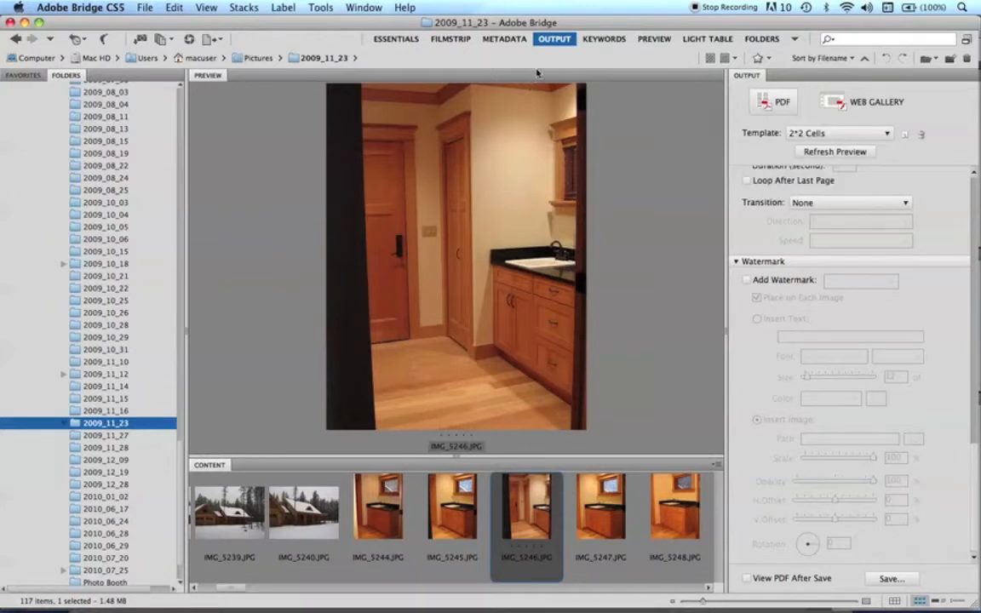
View the photo folder in the Keywords, Preview and Light Table workspaces in turn.
click(604, 39)
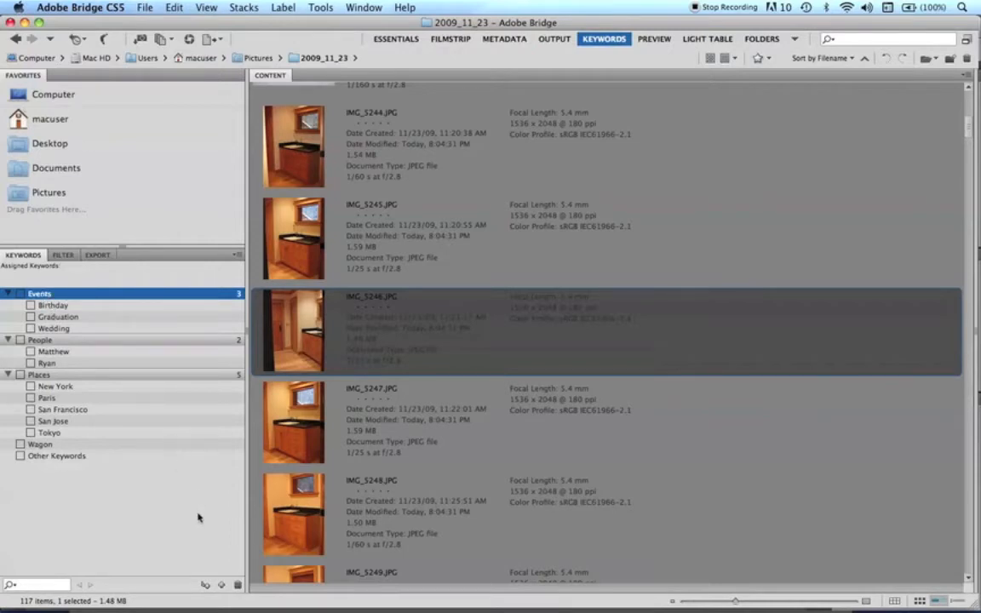
click(653, 40)
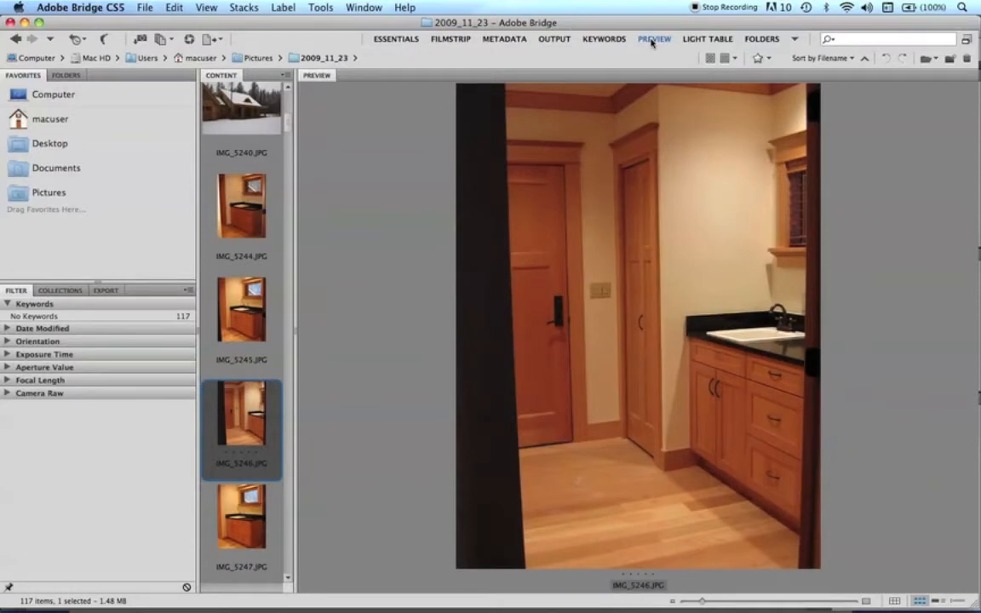
click(707, 40)
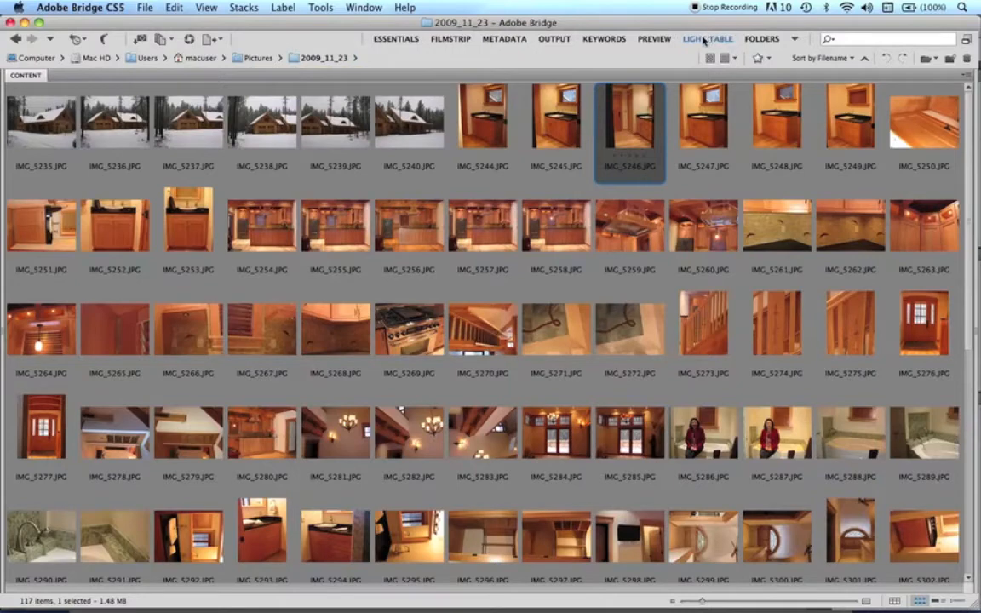
Return to the Essentials workspace and hide the side panels so only the content thumbnails show.
click(395, 39)
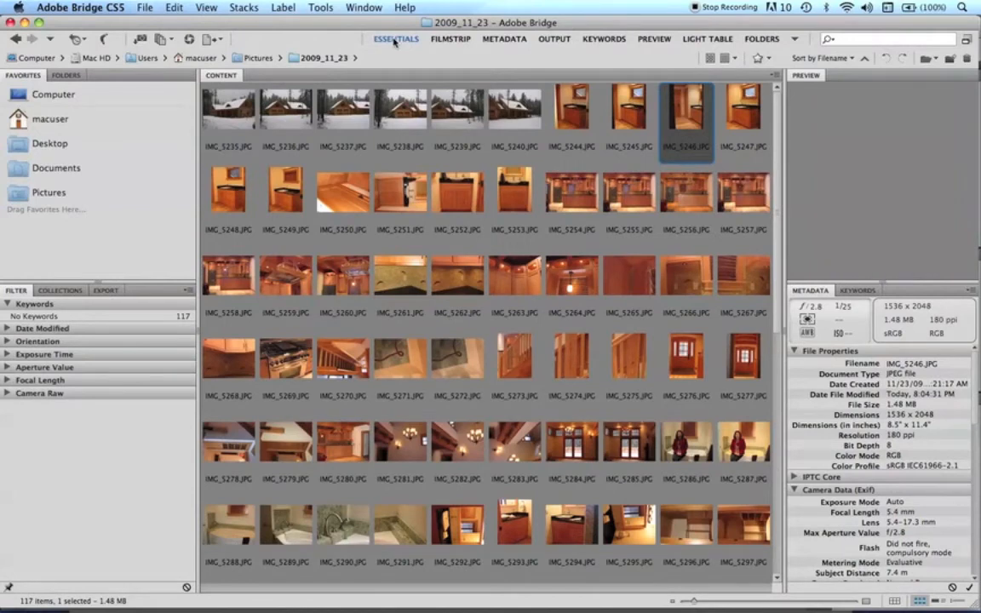
key(Tab)
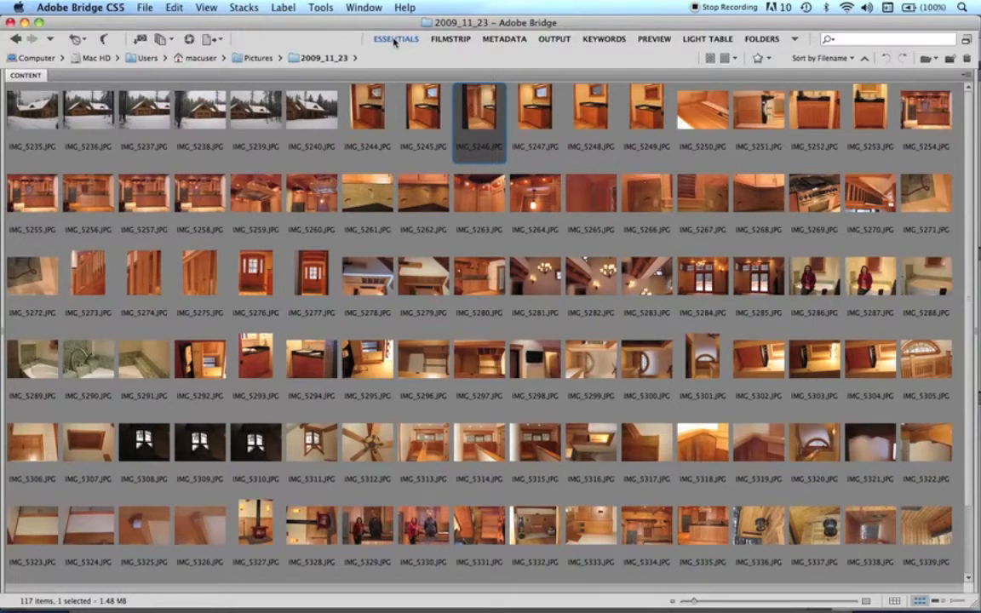
click(394, 40)
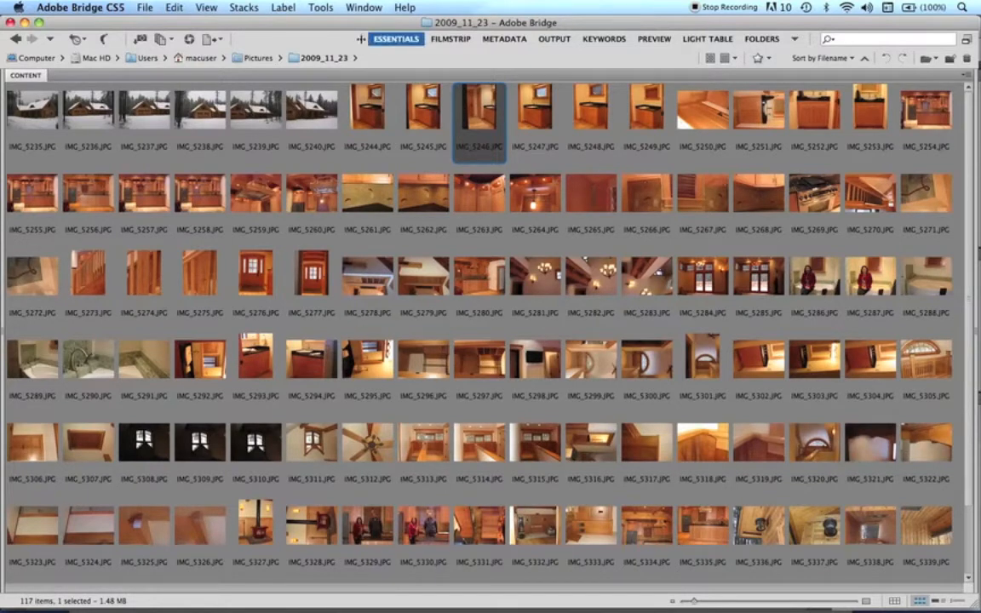
Show the side panels again and customize the workspace bar, placing Preview directly after Essentials and shortening the list to end at Output.
drag(361, 39, 469, 32)
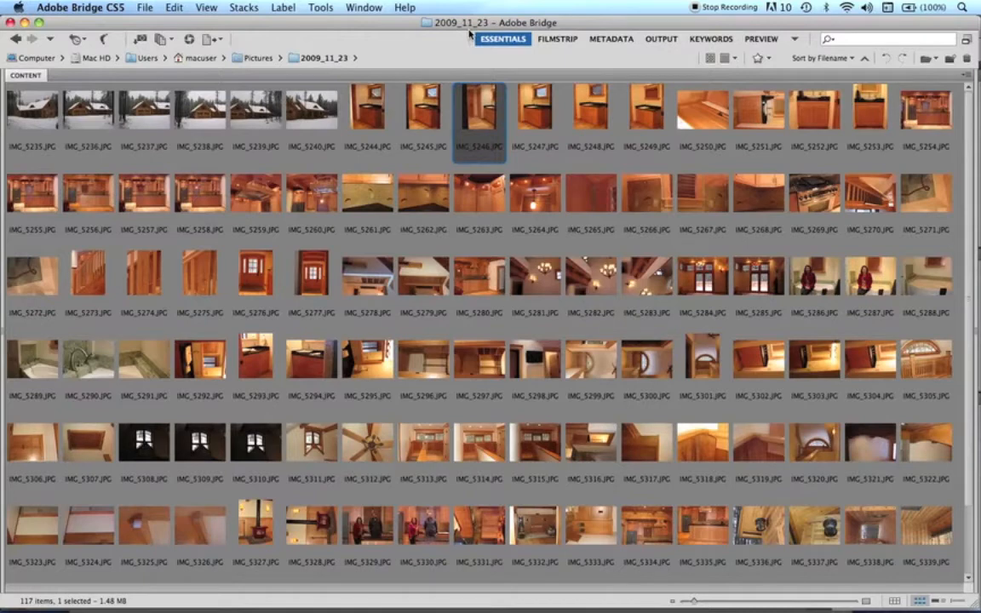
key(Tab)
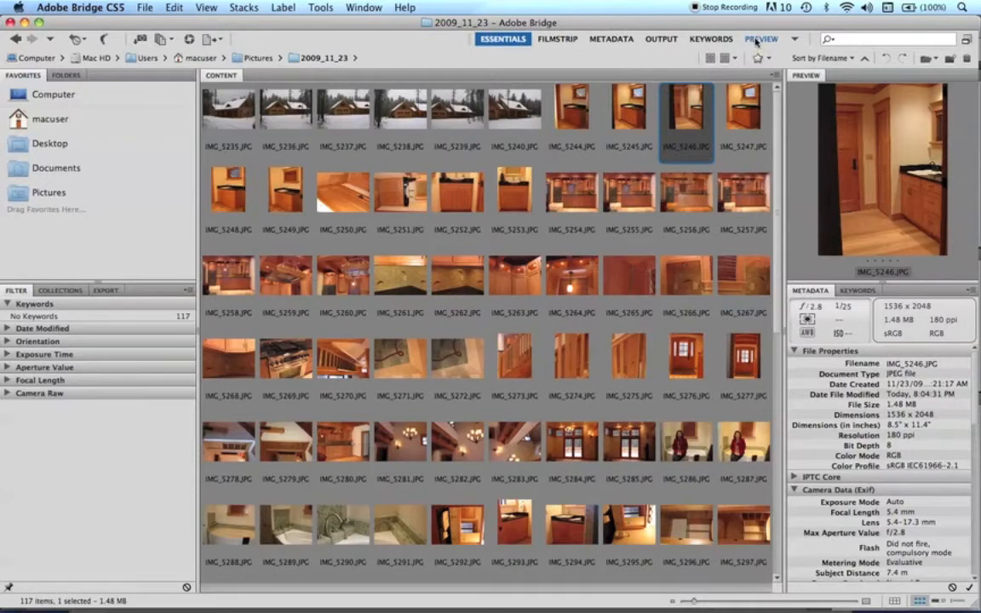
drag(756, 44, 537, 54)
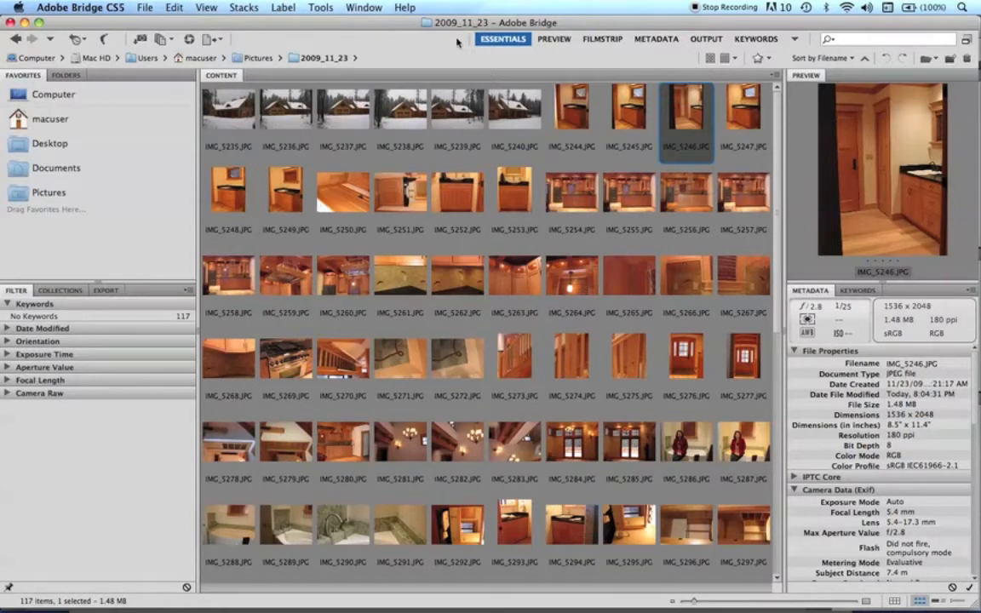
drag(468, 39, 528, 39)
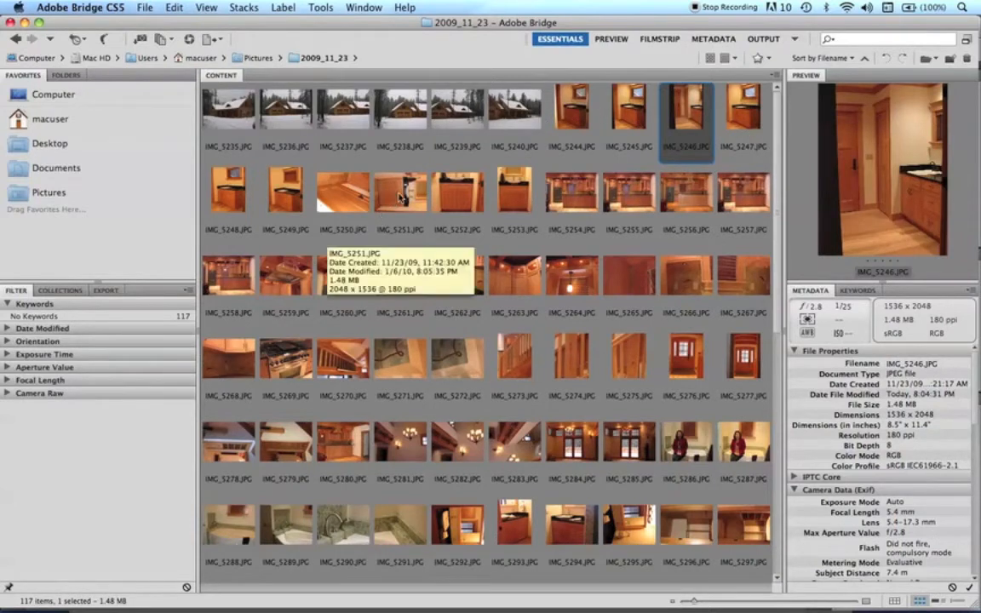
Rotate the sideways photo IMG_5251.JPG 90° counterclockwise.
click(397, 199)
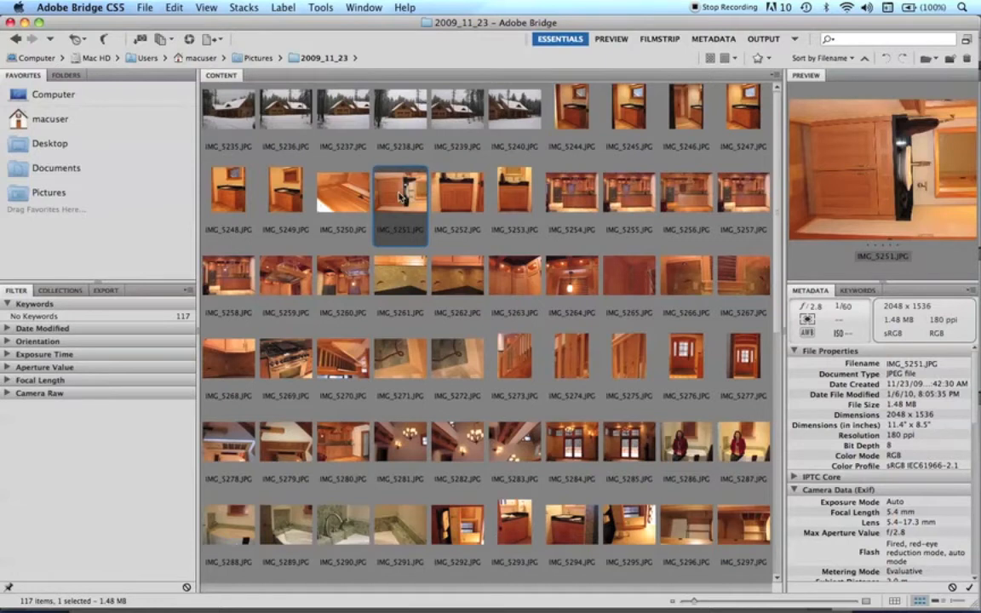
key(super+bracketleft)
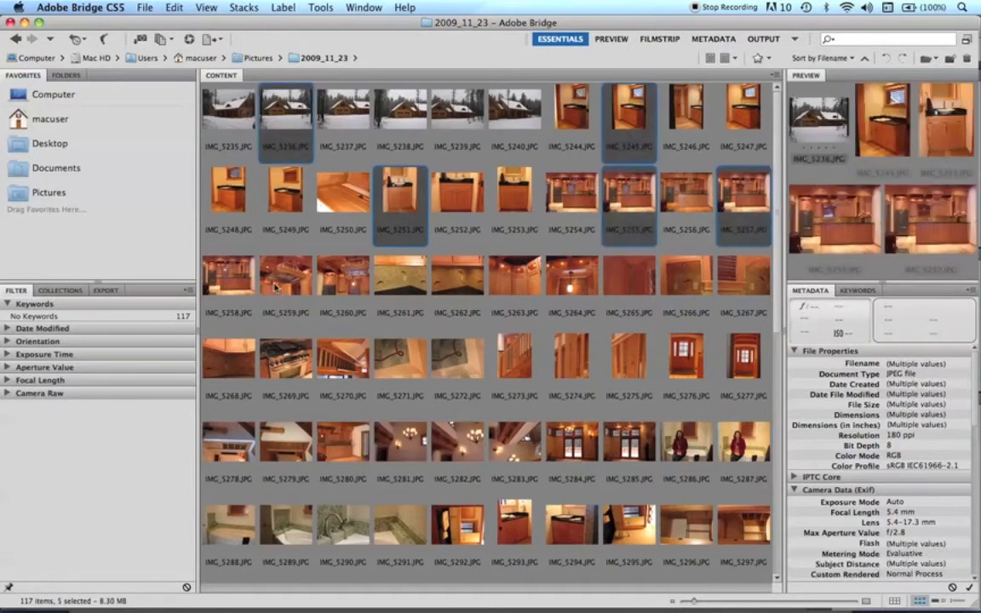
Extend the photo selection with IMG_5259, 5263, 5264, 5268, 5269 and 5270, plus further picks through IMG_5341.JPG.
super+click(281, 289)
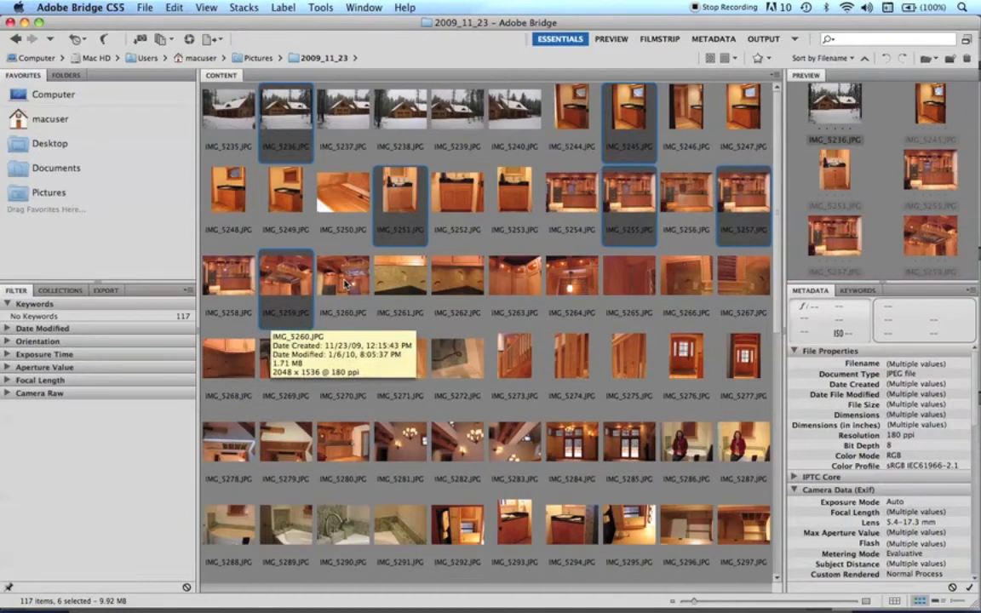
super+click(513, 281)
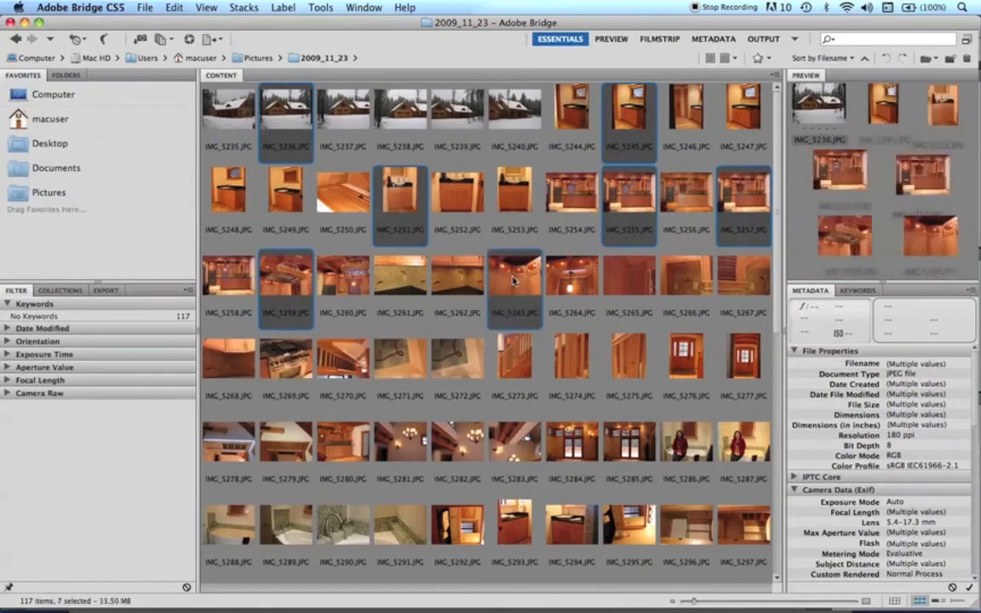
super+click(582, 277)
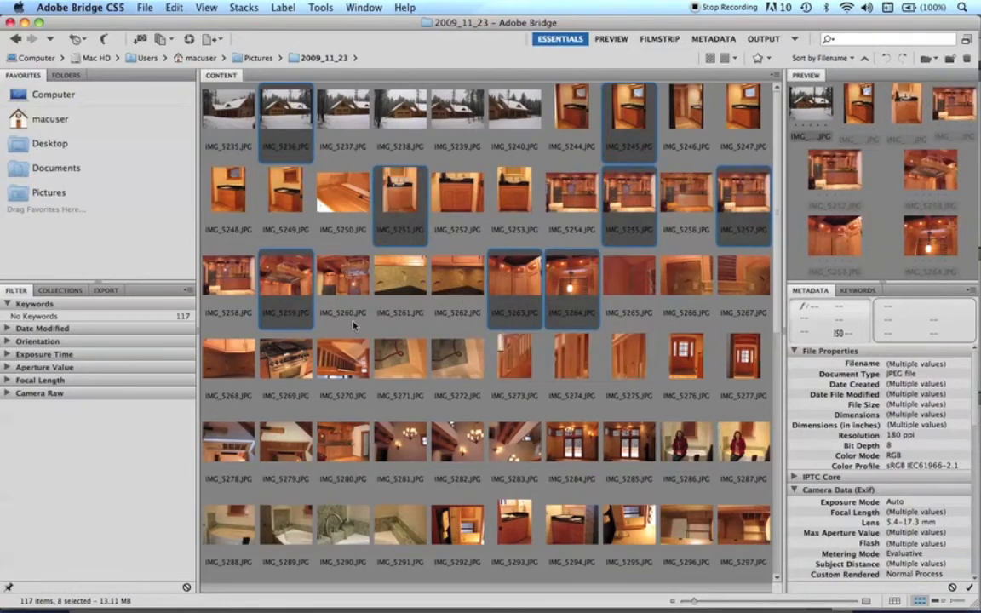
super+click(252, 358)
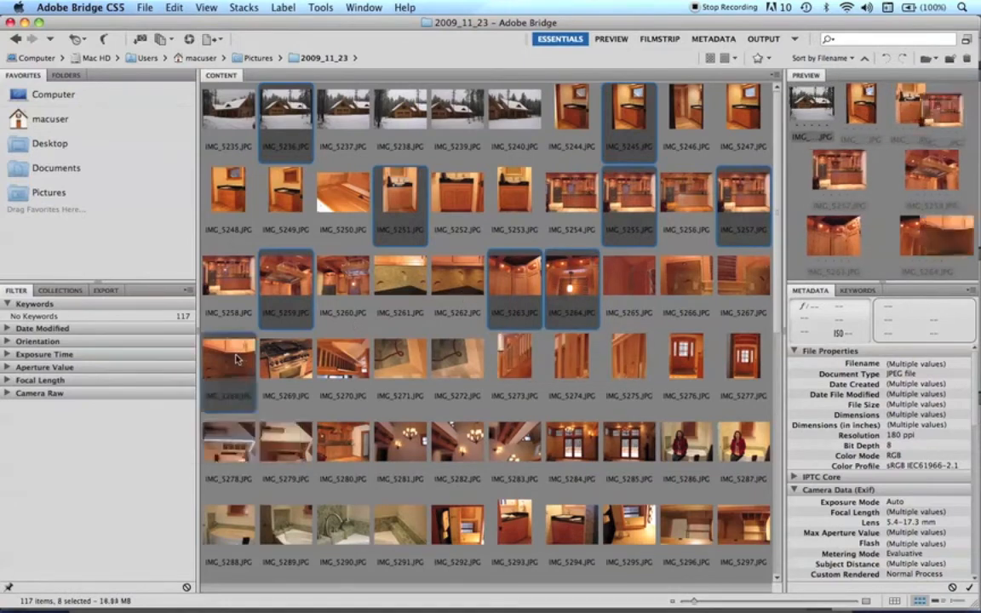
super+click(281, 358)
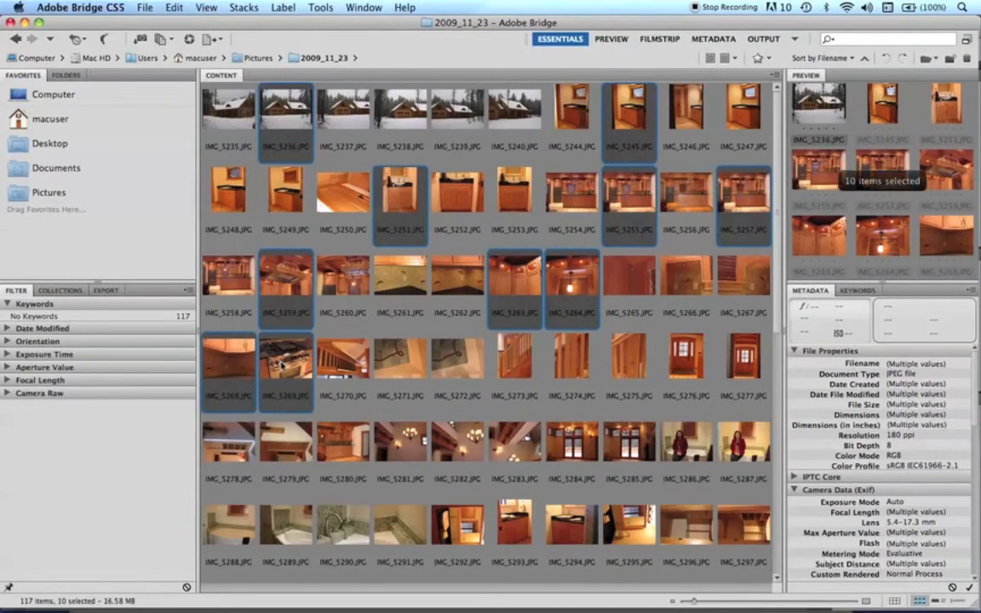
super+click(345, 365)
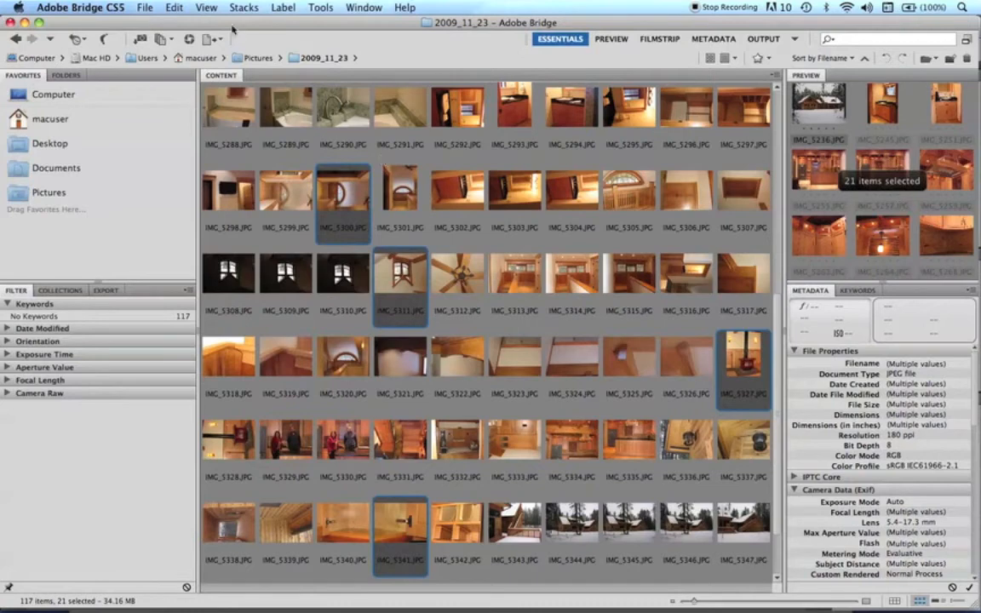
Open the selected photos in Review Mode and advance from IMG_5236.JPG to IMG_5257.JPG.
click(208, 9)
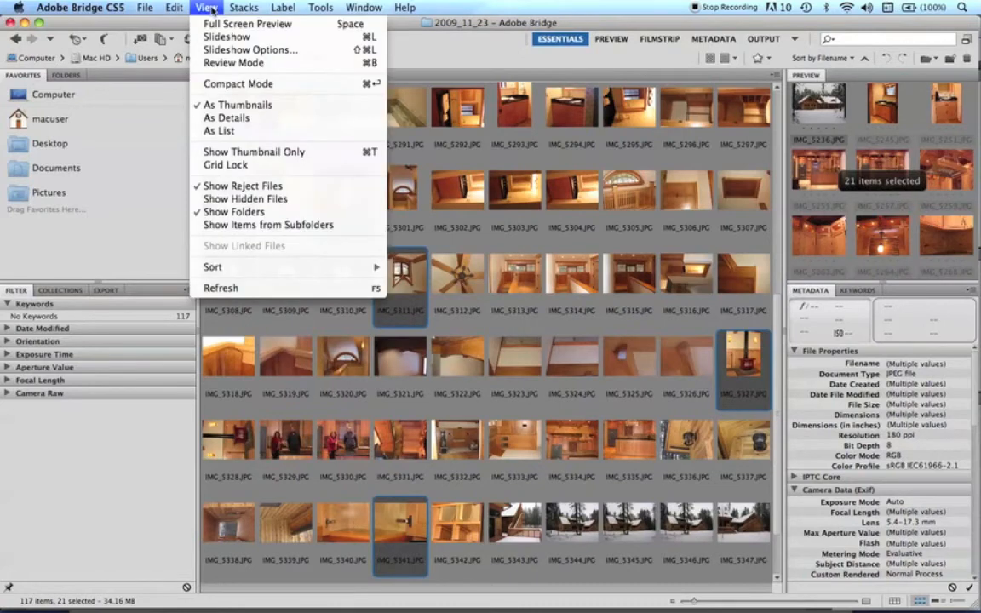
click(223, 64)
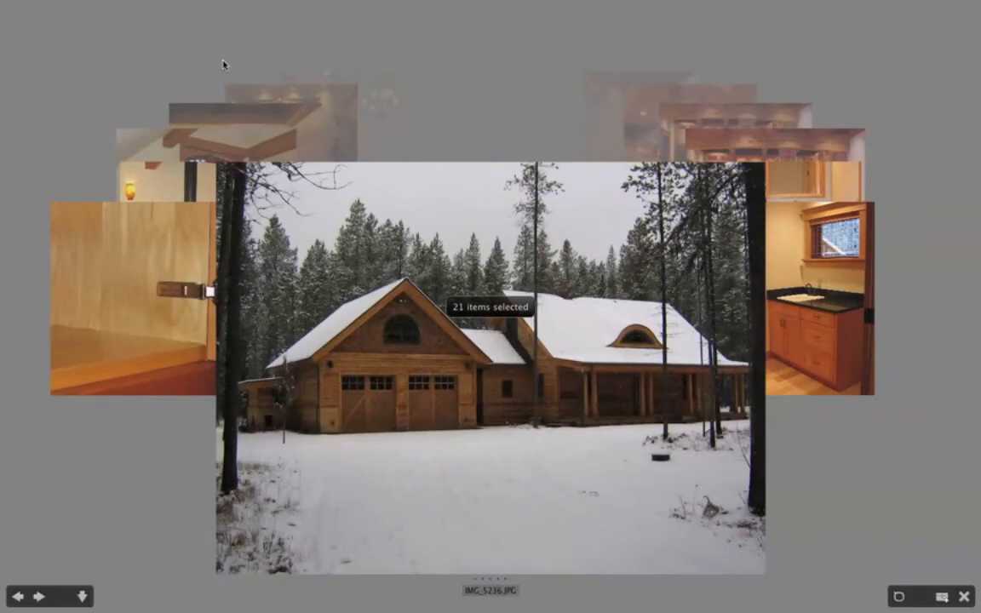
key(Right)
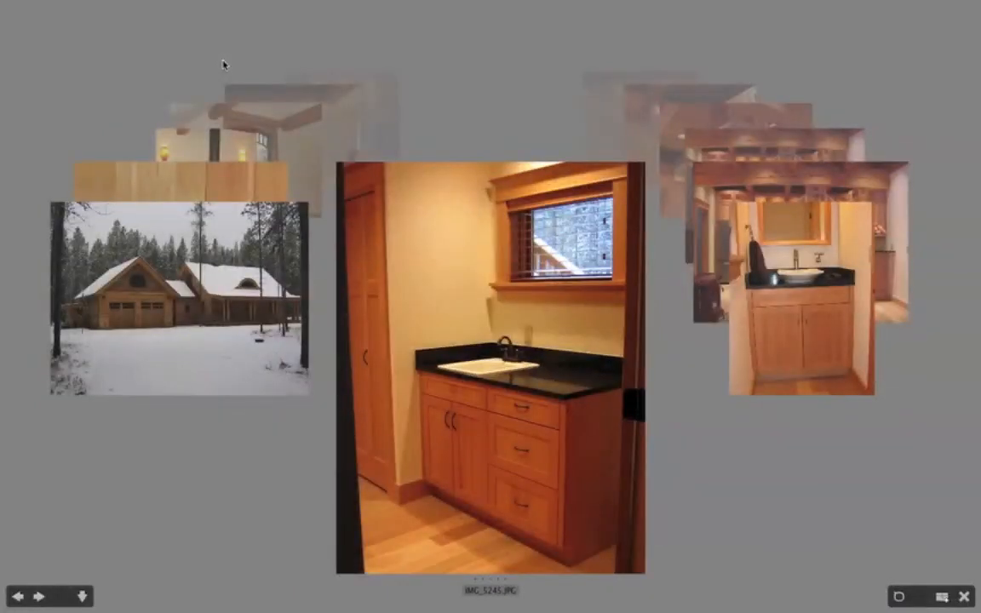
key(Right)
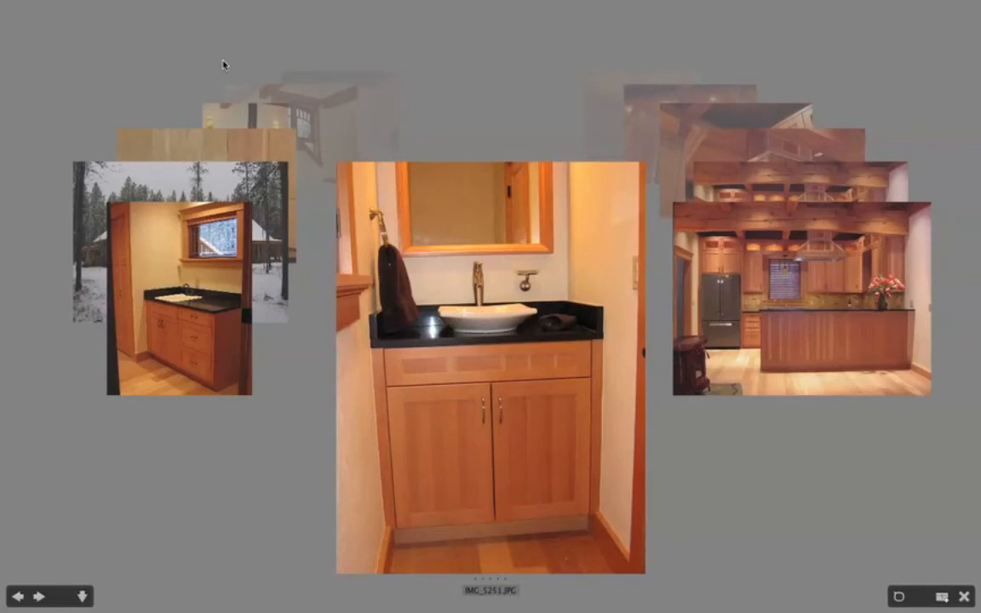
key(Right)
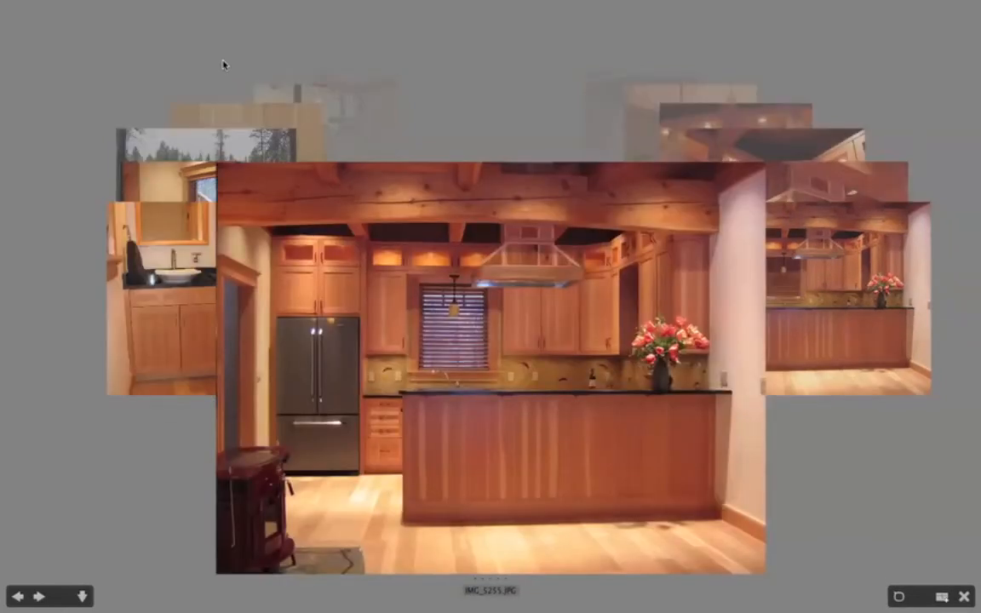
key(Right)
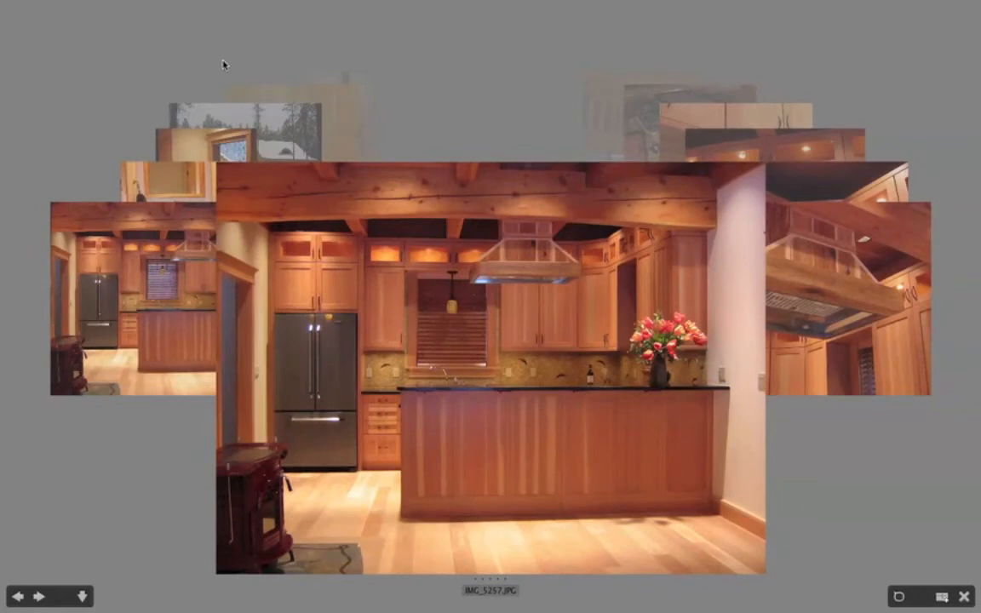
Compare the two similar kitchen photos IMG_5255.JPG and IMG_5257.JPG, and drop IMG_5255.JPG from the review set.
key(Left)
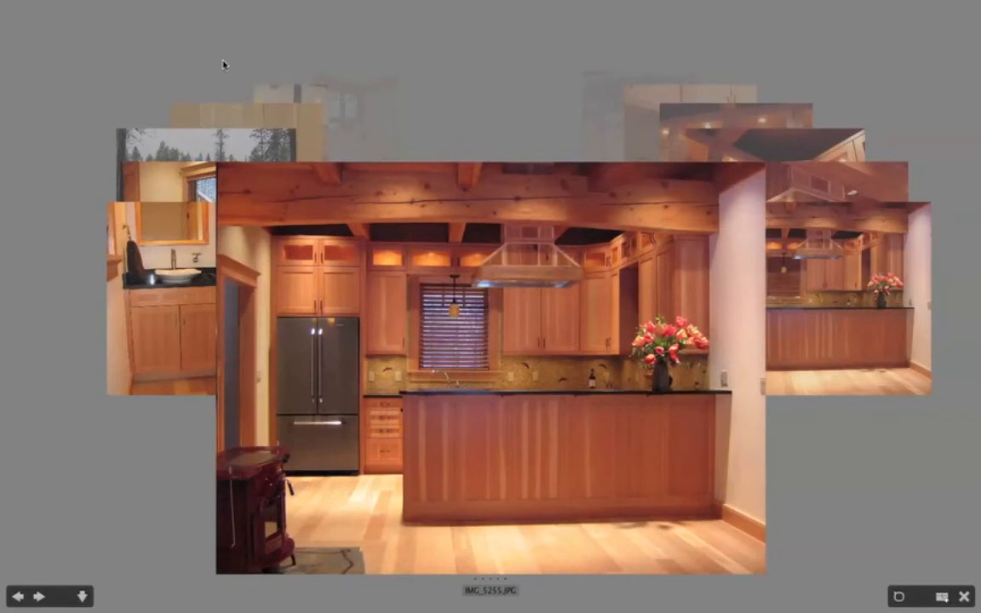
key(Right)
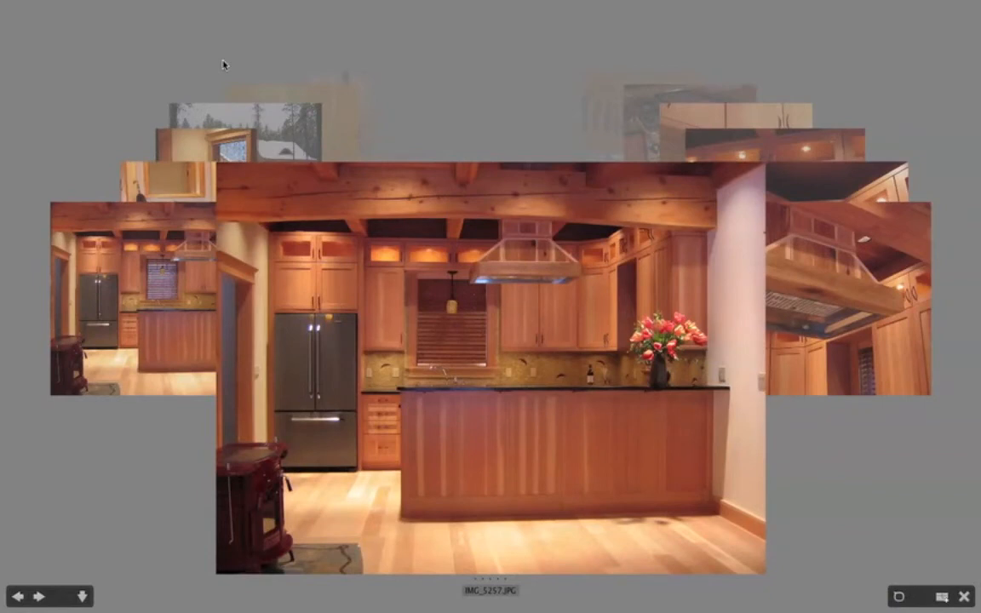
key(Left)
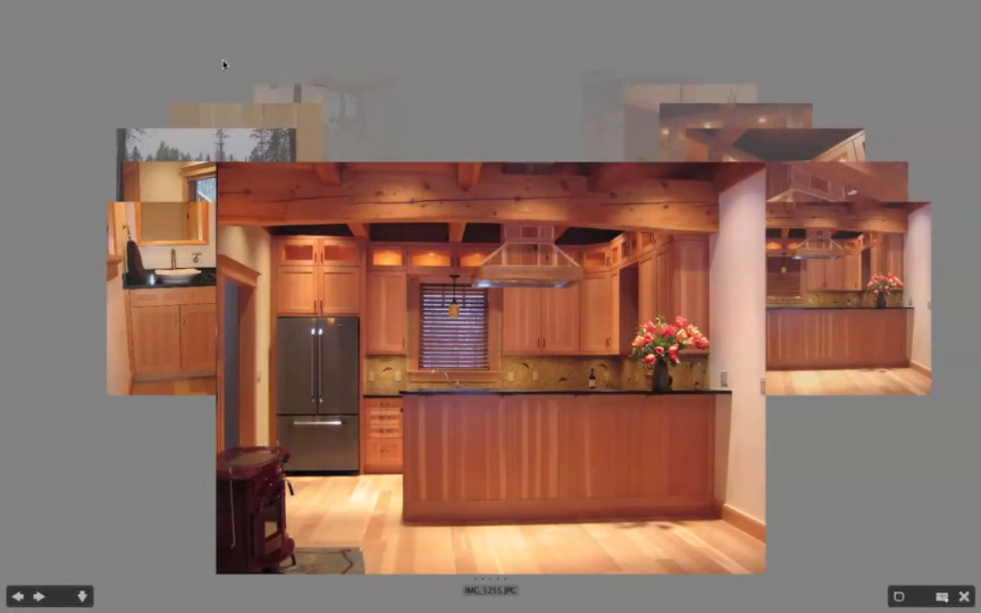
key(Right)
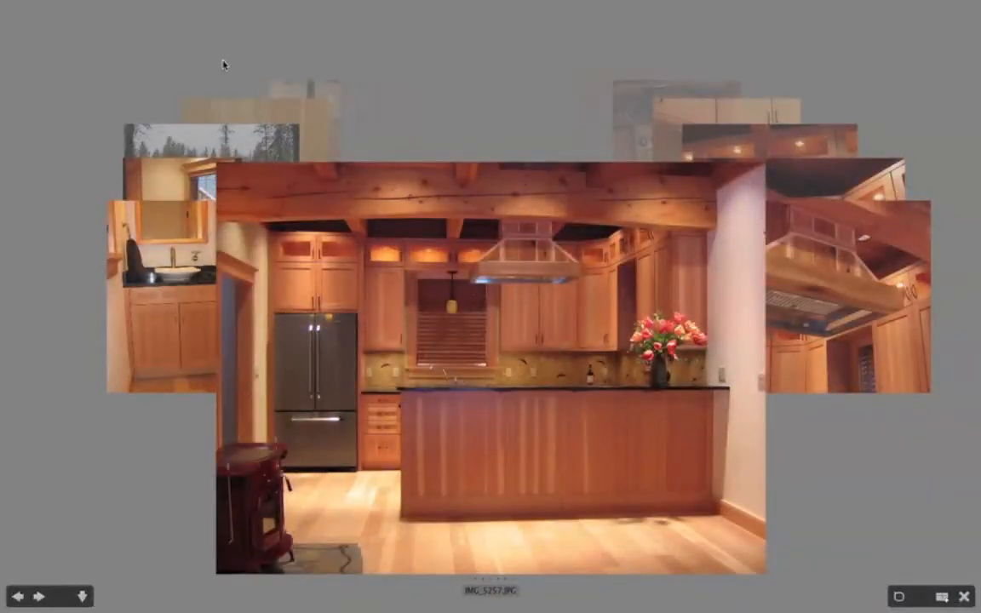
Browse the remaining review photos forward from IMG_5257.JPG to IMG_5311.JPG.
key(Right)
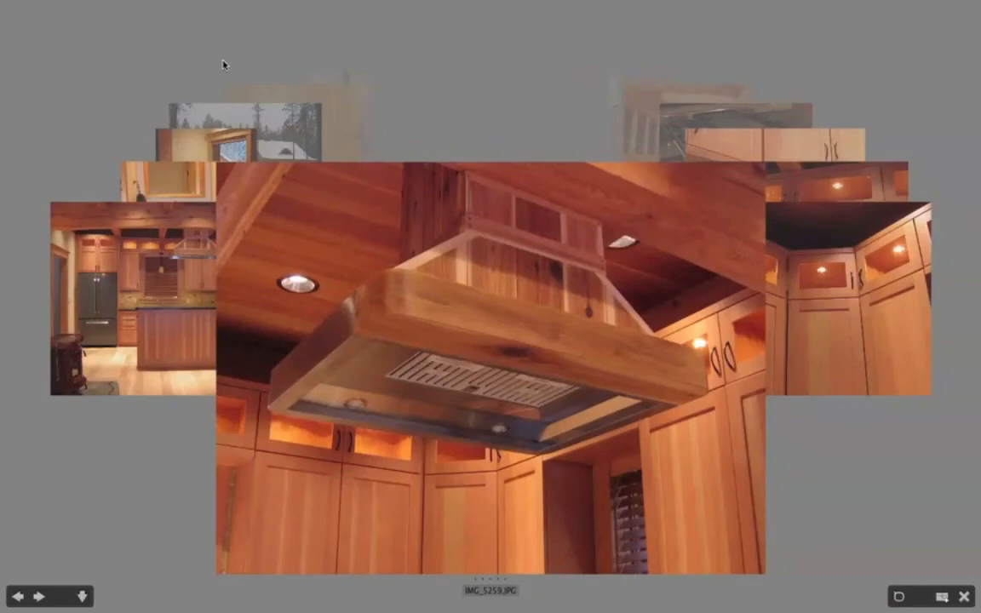
key(Right)
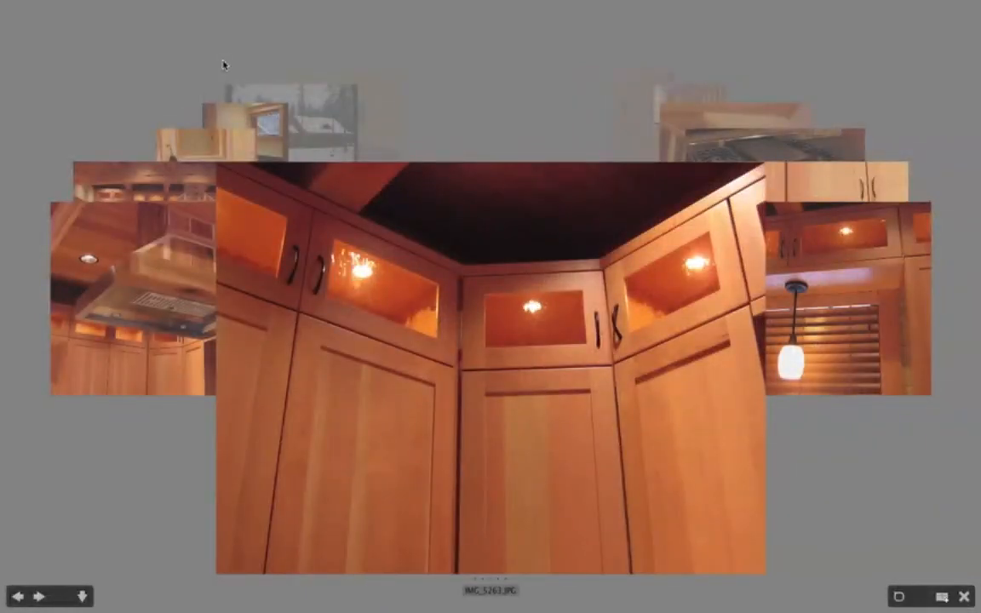
key(Right)
key(Right)
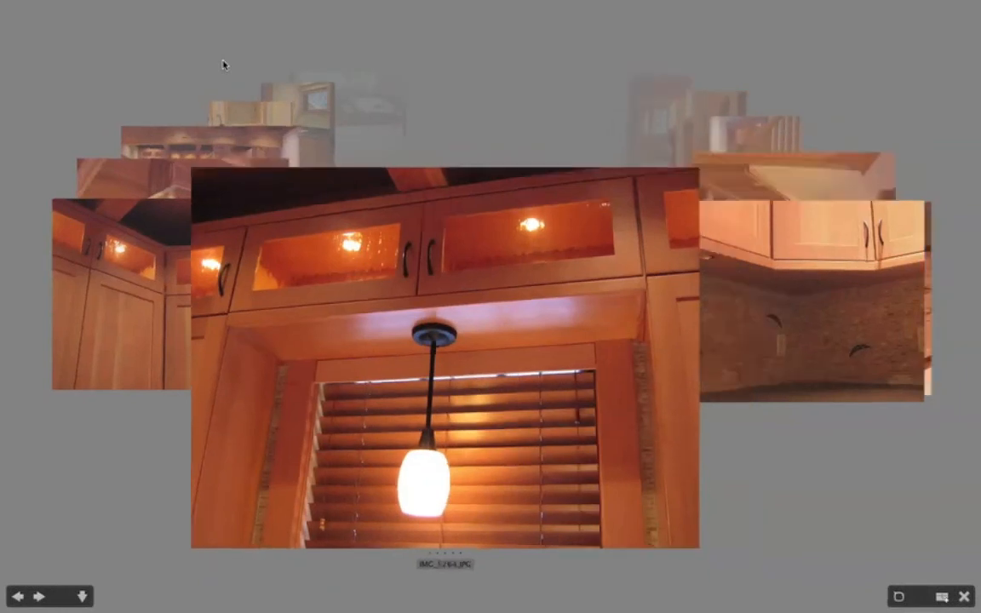
key(Right)
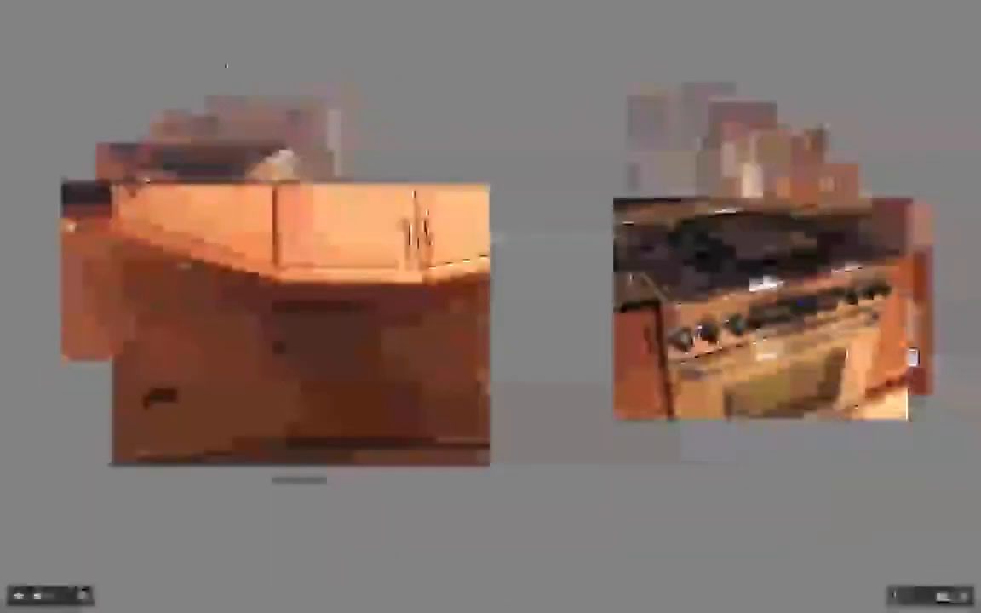
key(Right)
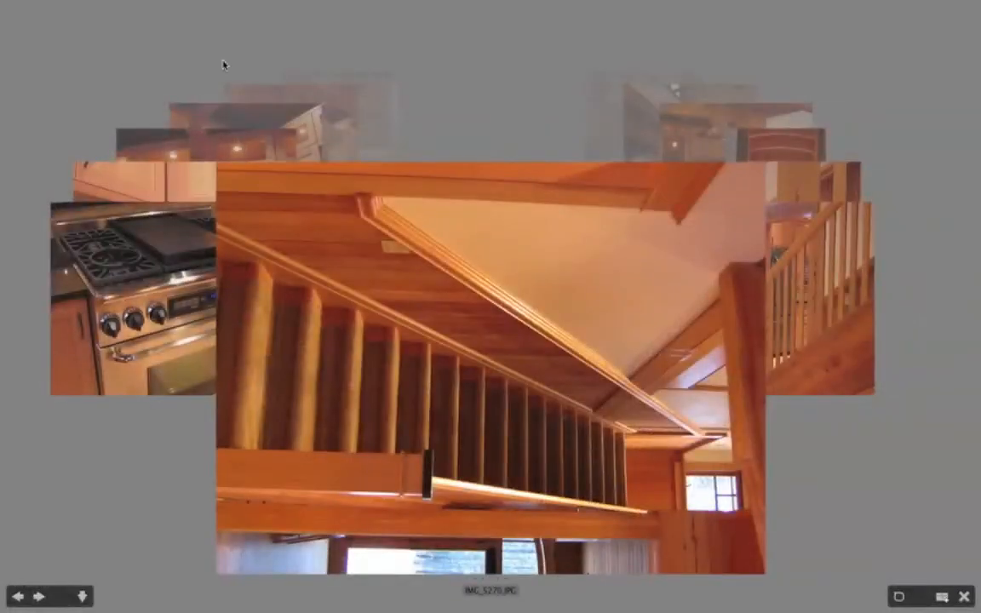
key(Right)
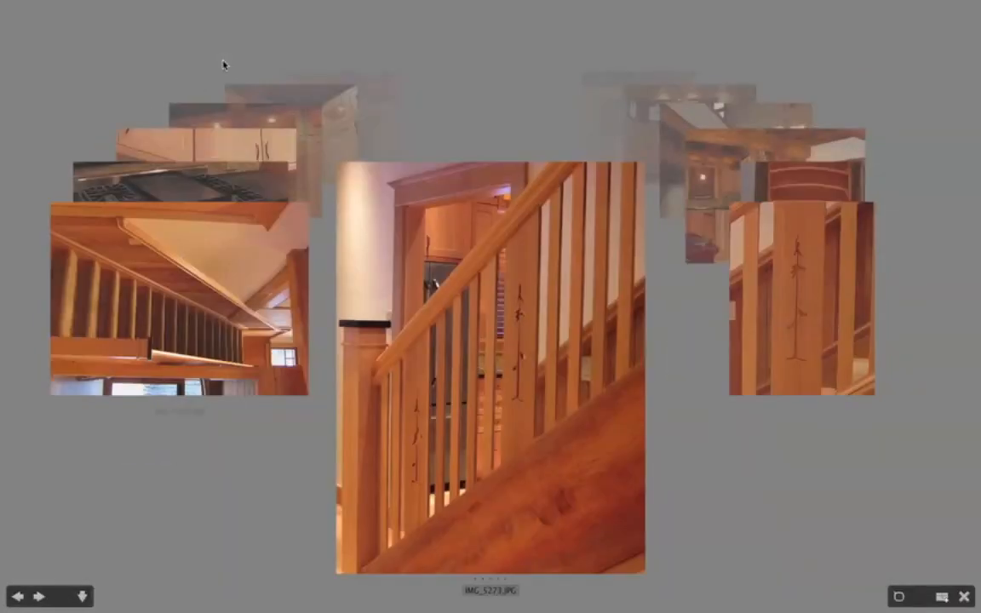
key(Right)
key(Right)
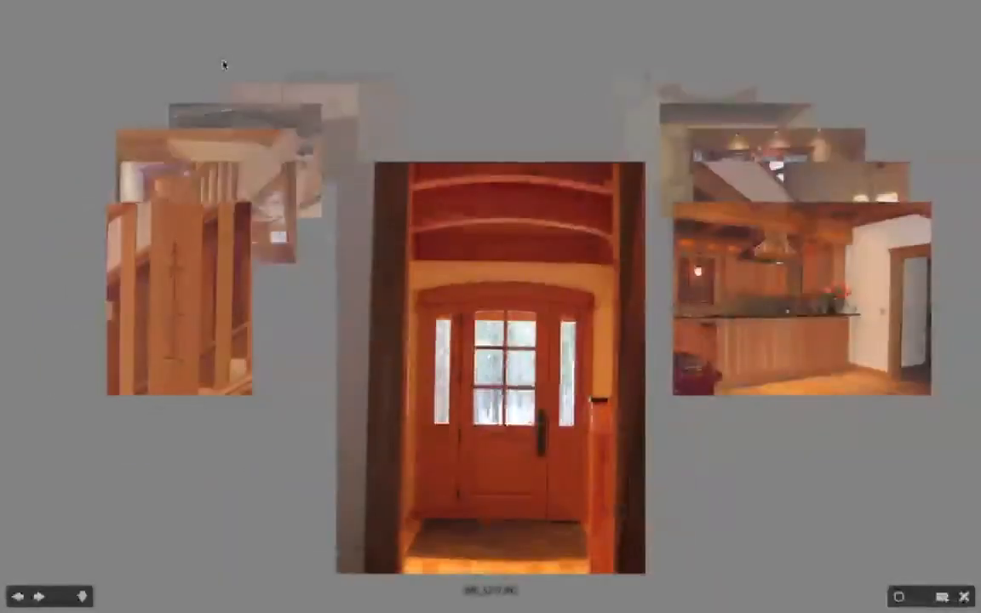
key(Right)
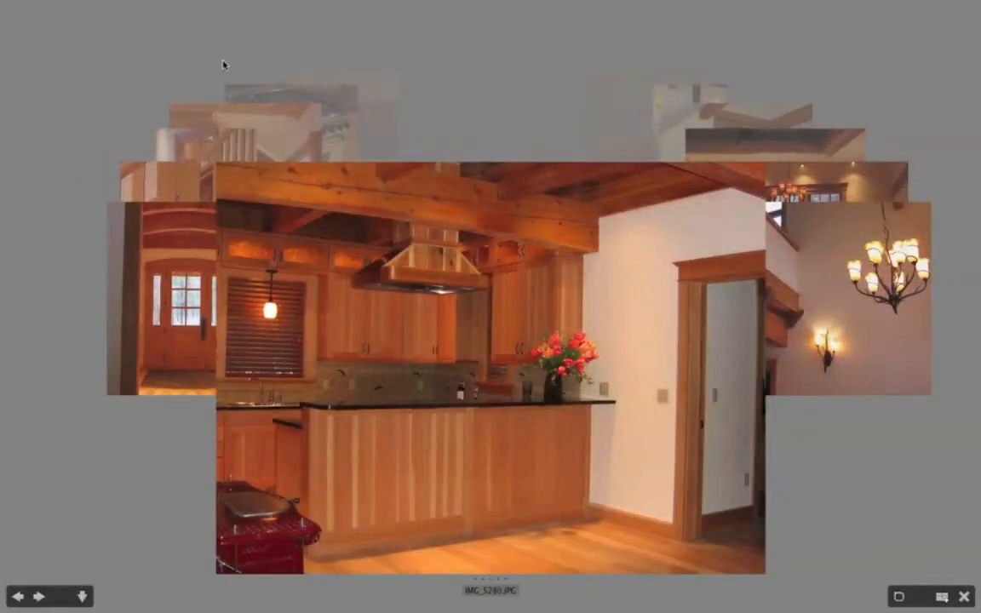
key(Right)
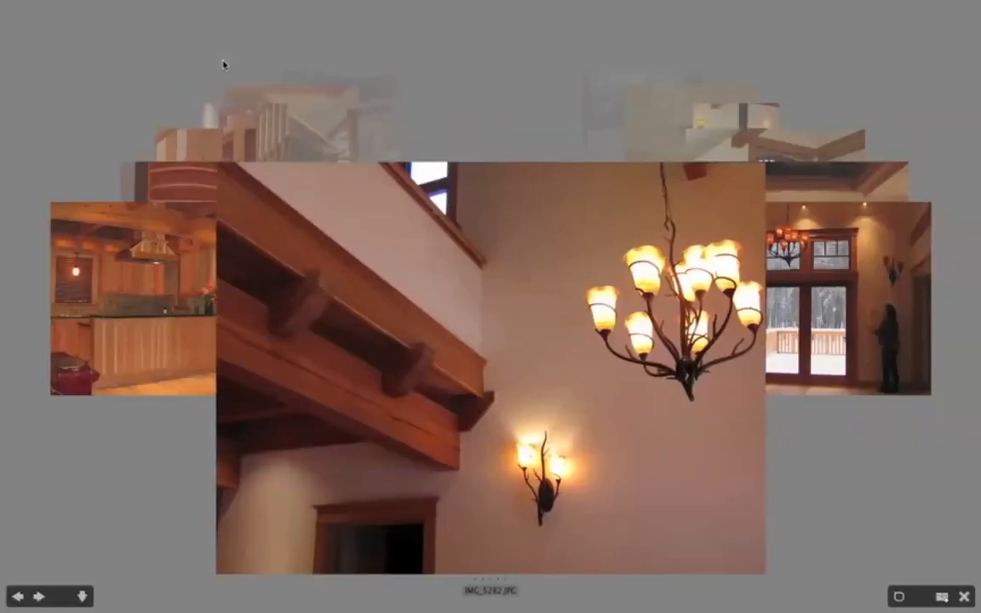
key(Right)
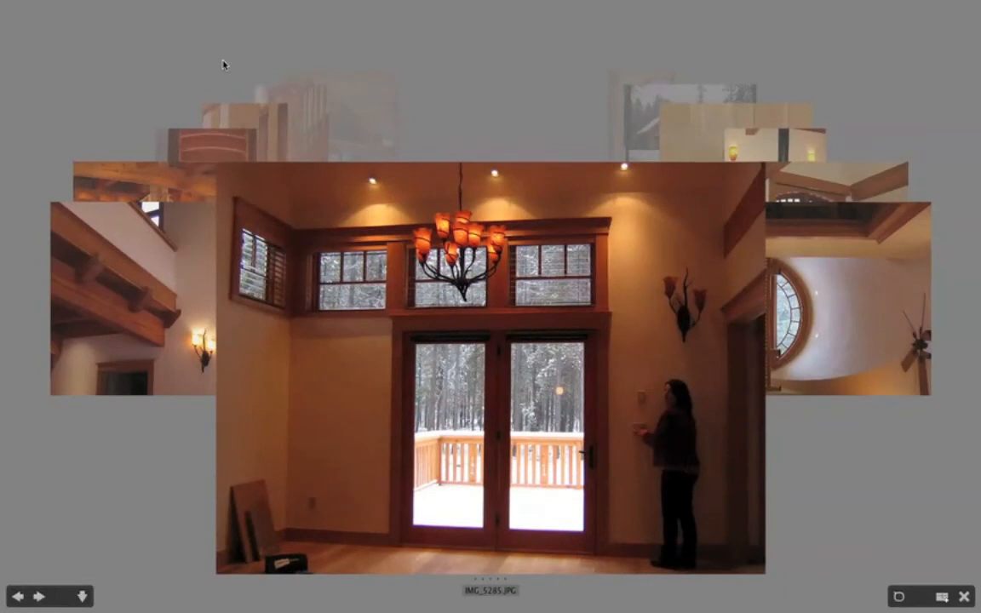
key(Right)
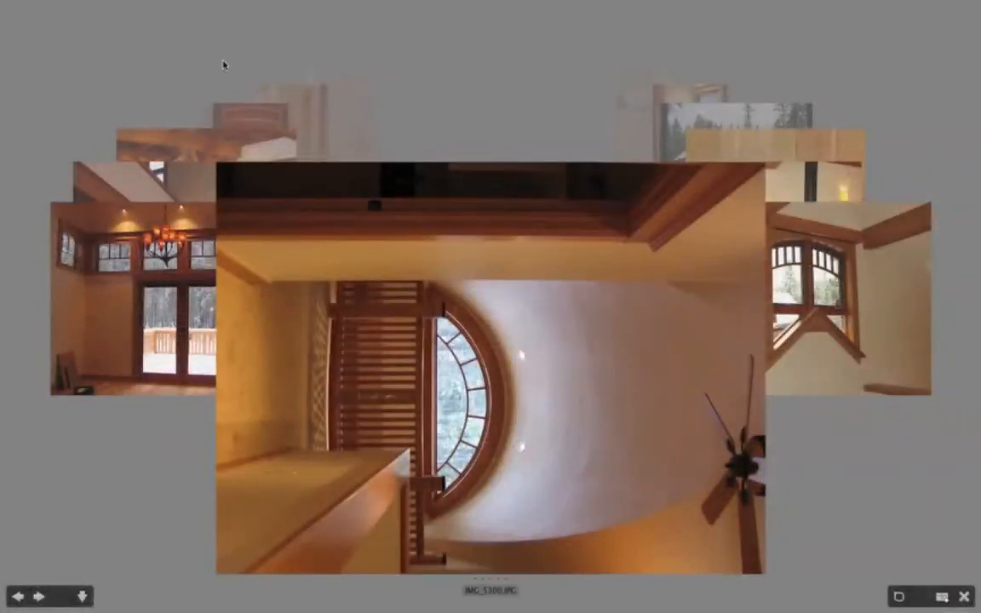
key(Right)
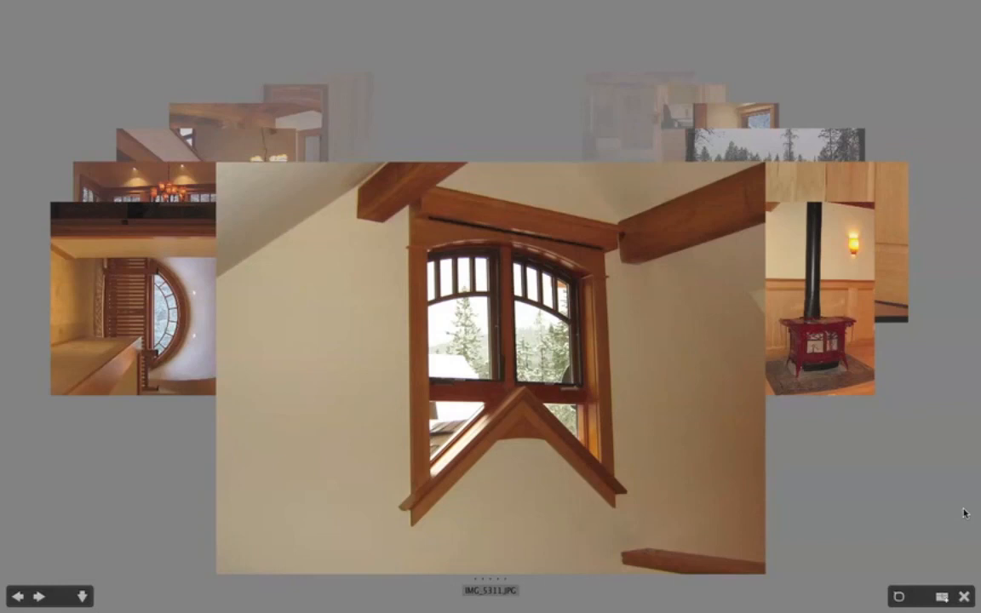
Save the reviewed photos as a new collection named "Welch house" and open that collection.
click(941, 598)
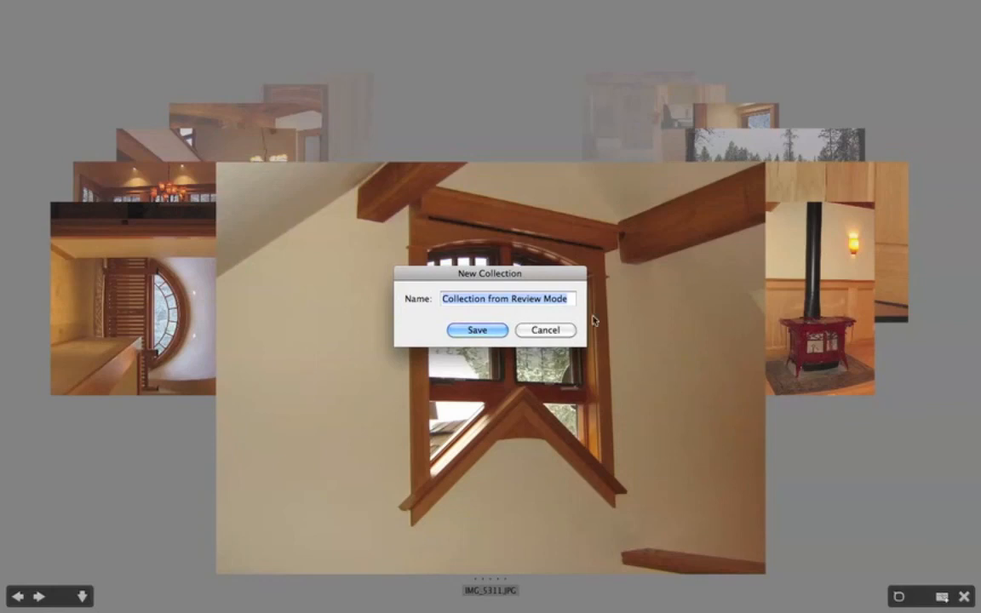
text(Welch h)
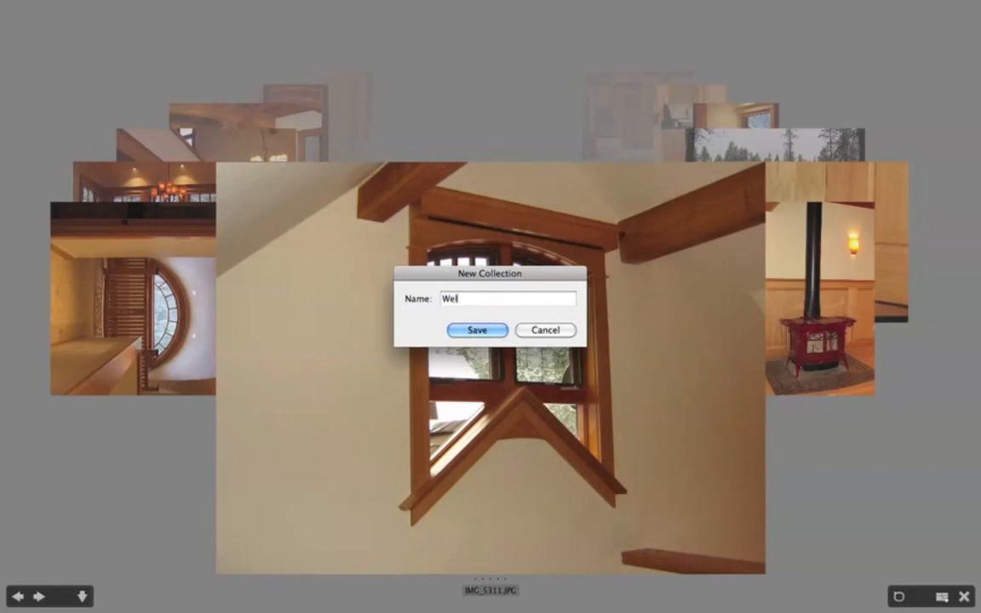
text(ouse)
click(477, 331)
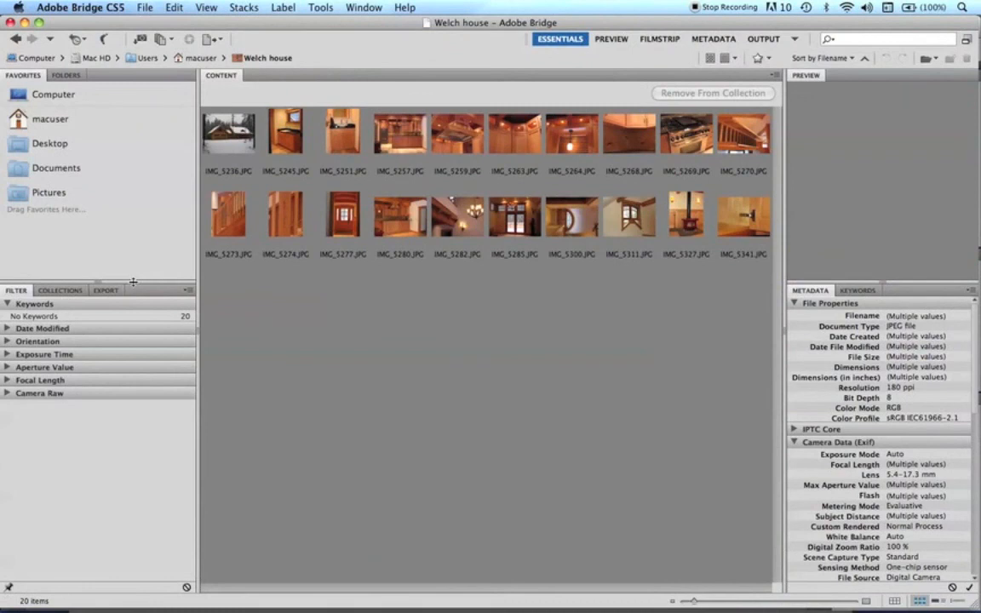
click(48, 291)
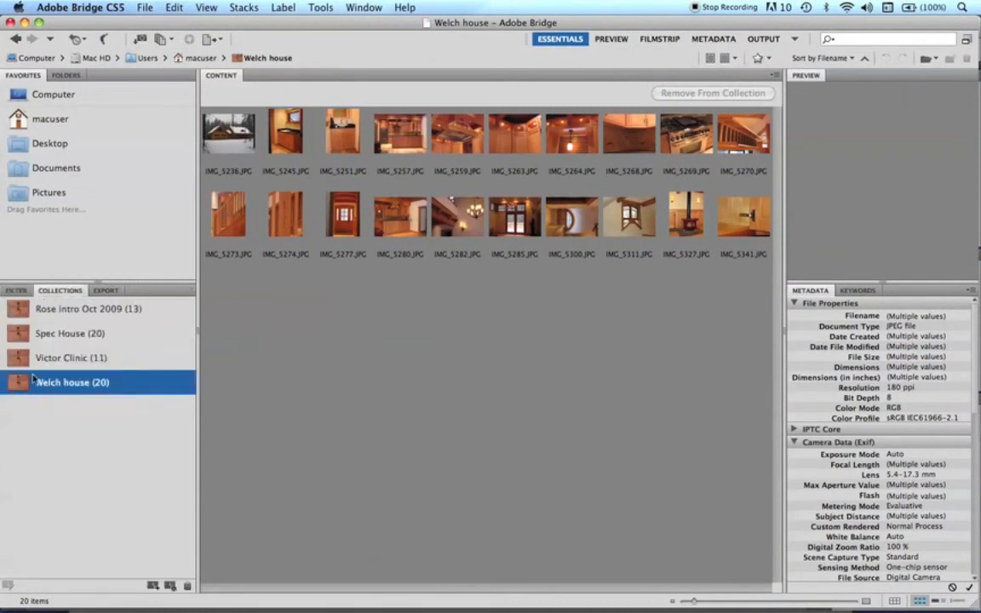